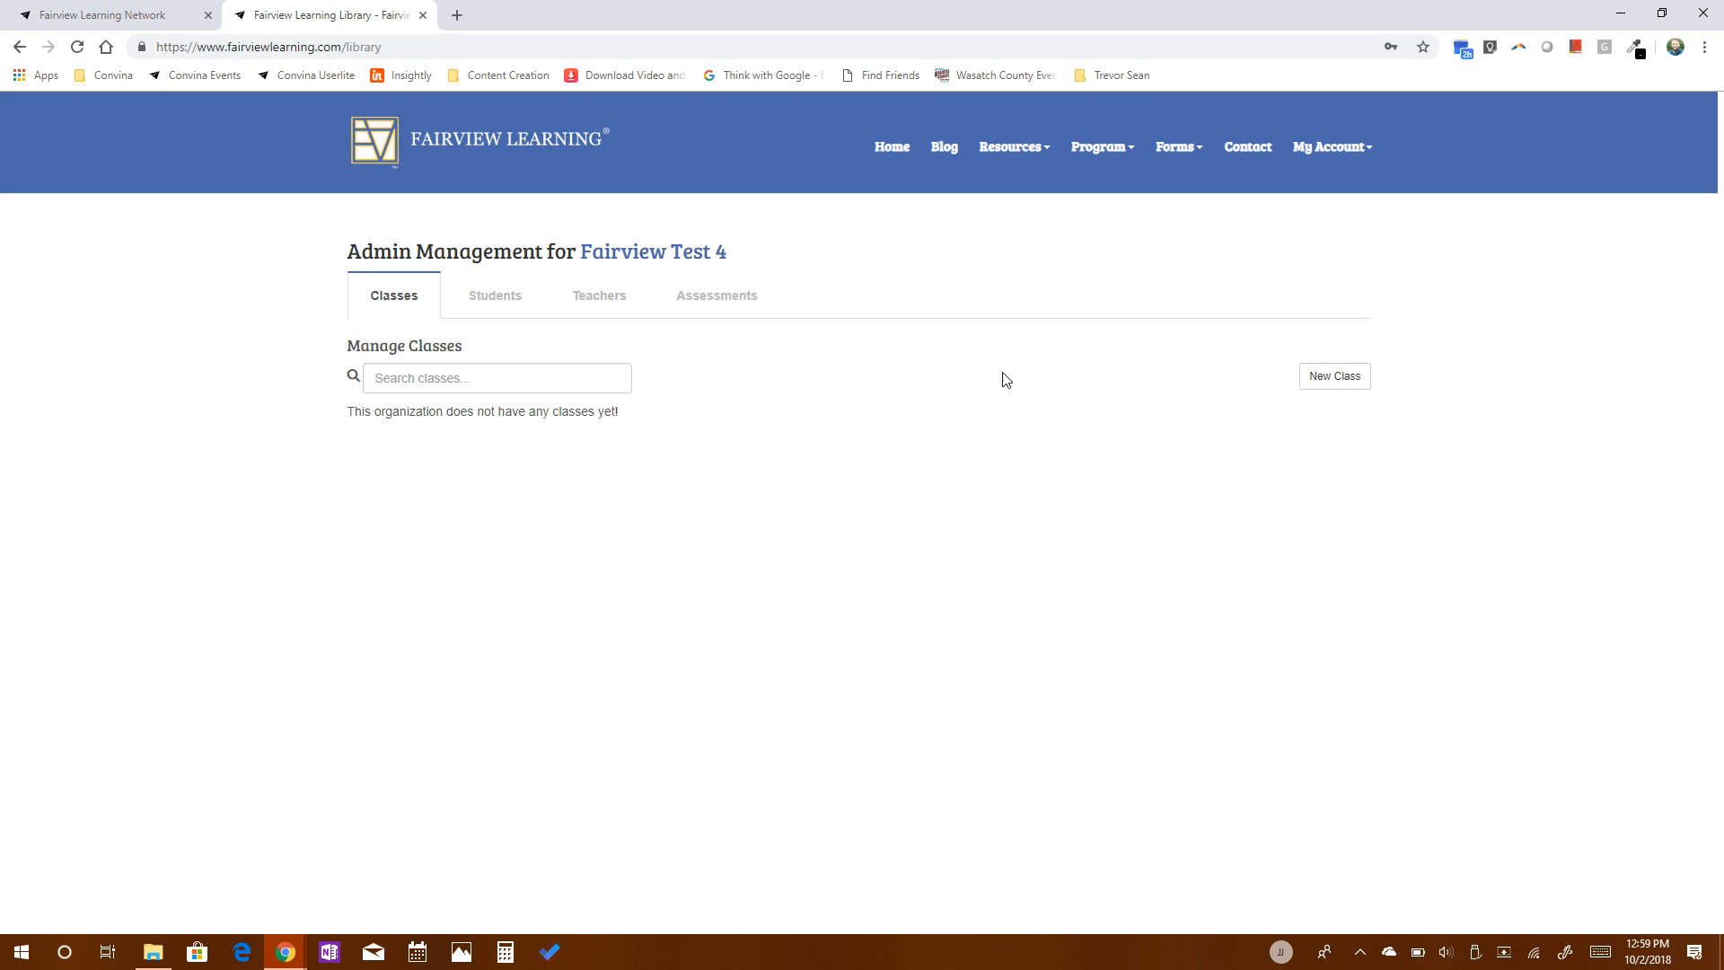
Start a new class for the organization and title it "Fairvew Test 4".
left_click(1332, 377)
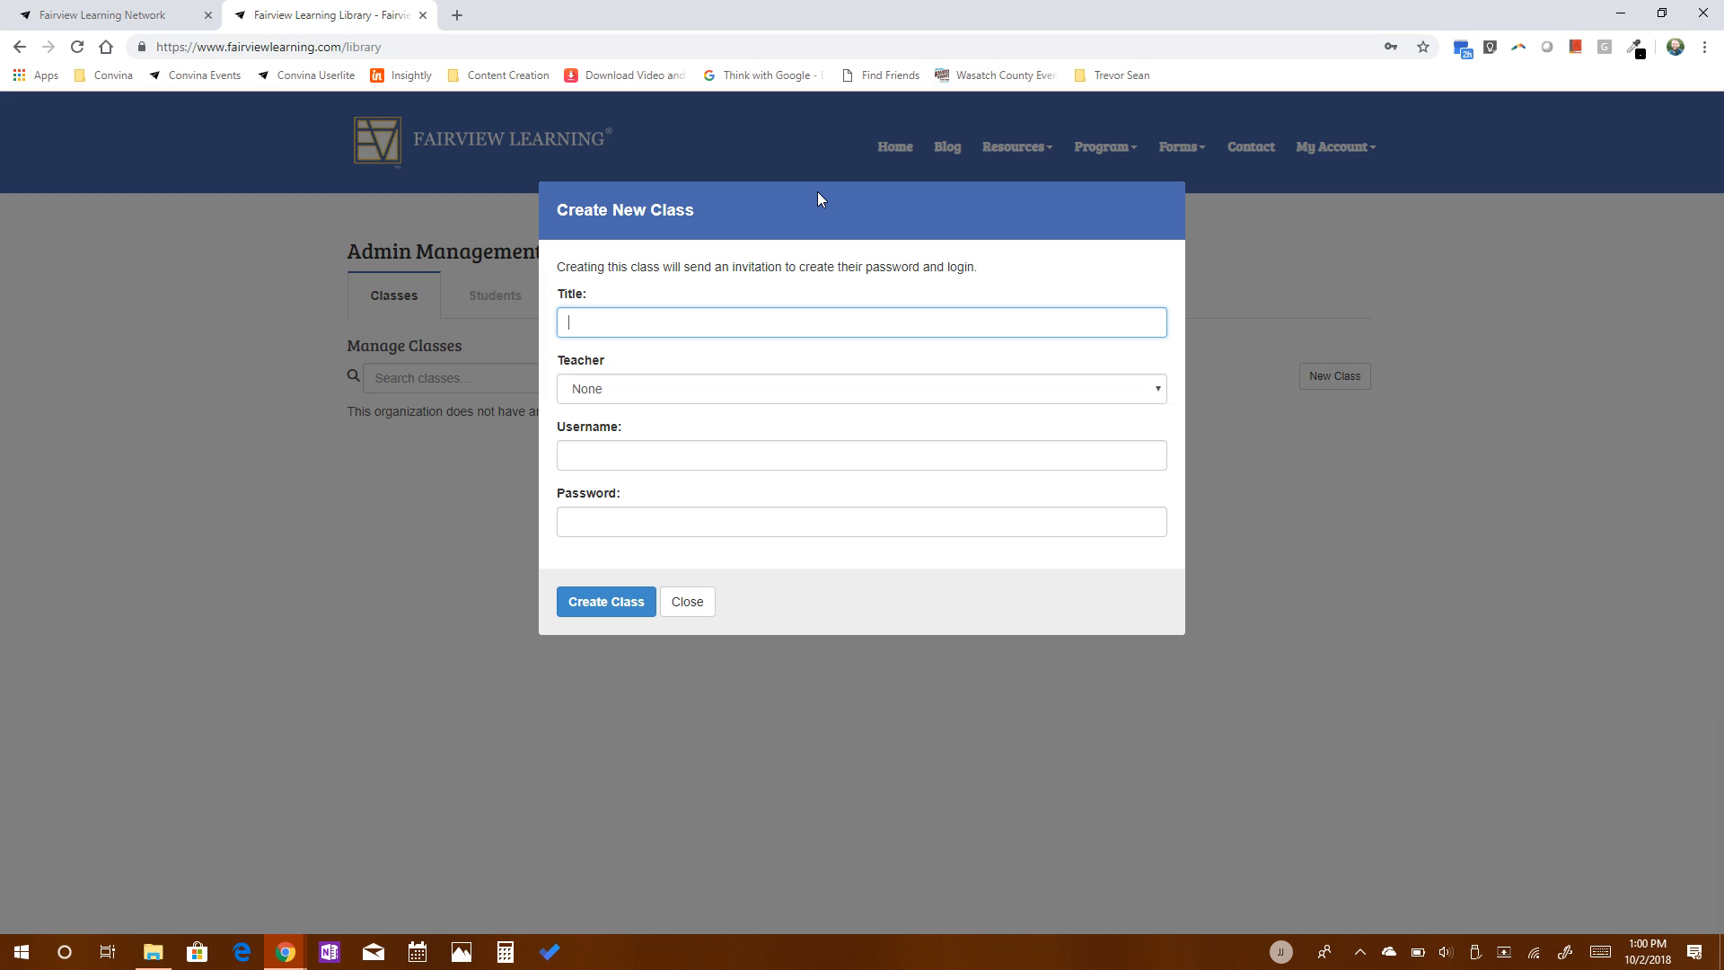
type("Fairvew Test 4")
key("Tab")
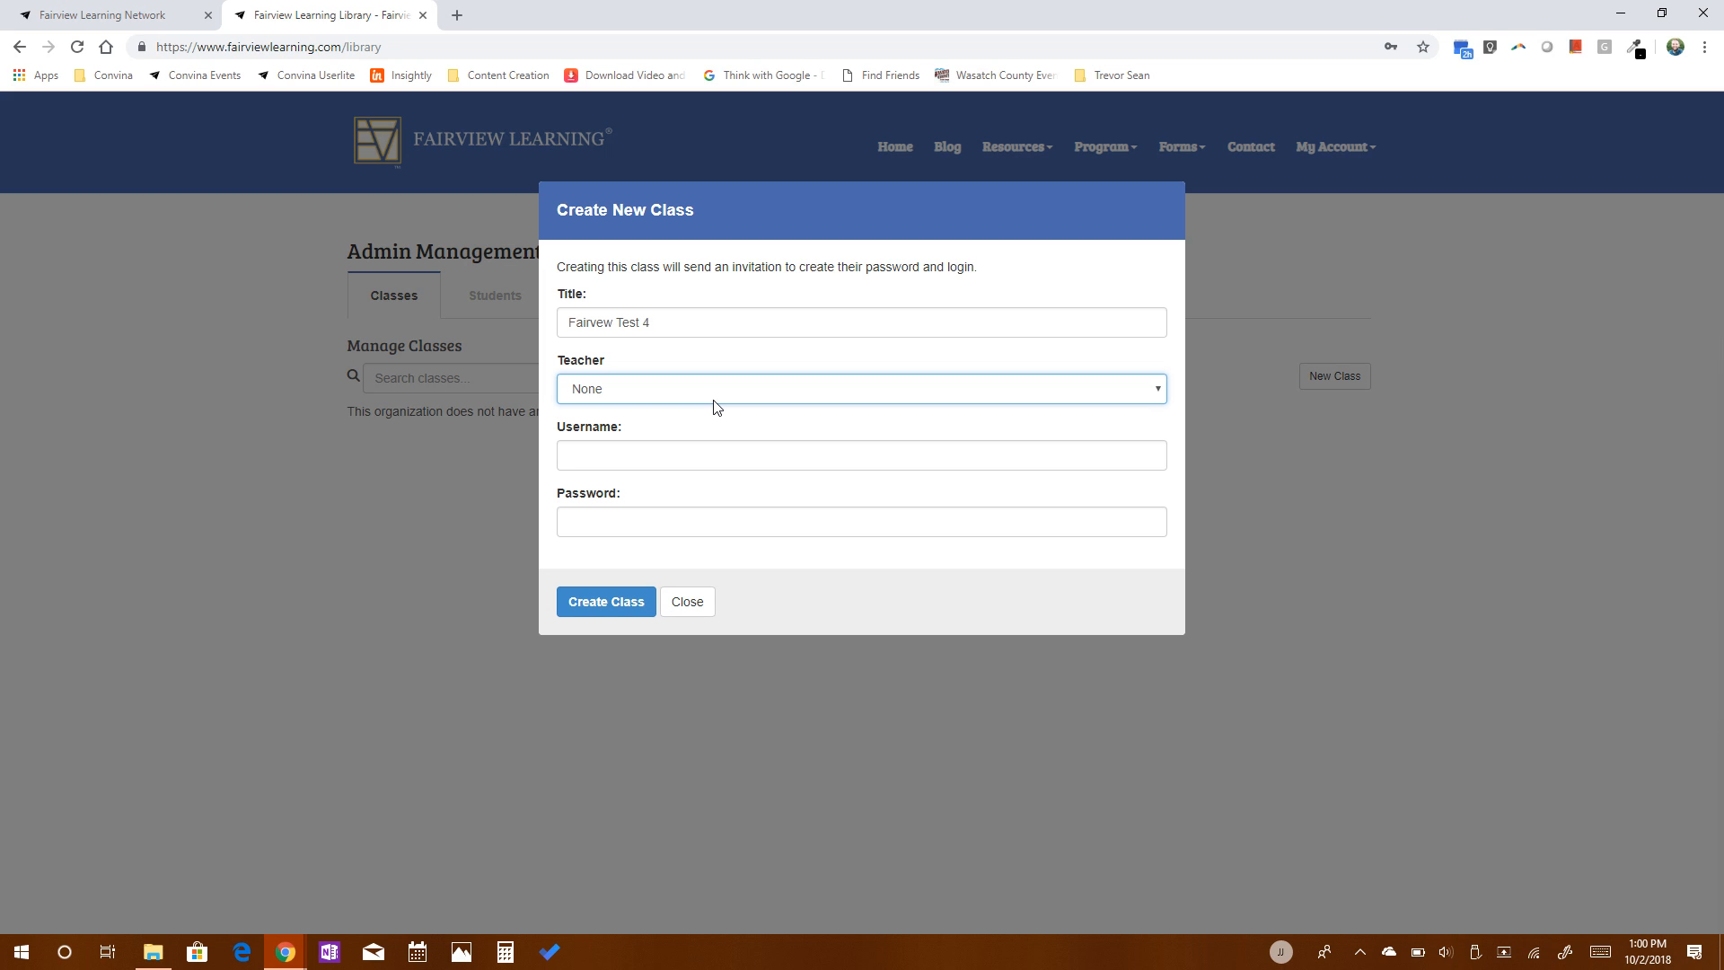
Enter the username Fairview4 and the class password, leave the teacher as None, and create the class.
left_click(646, 469)
type("Fa")
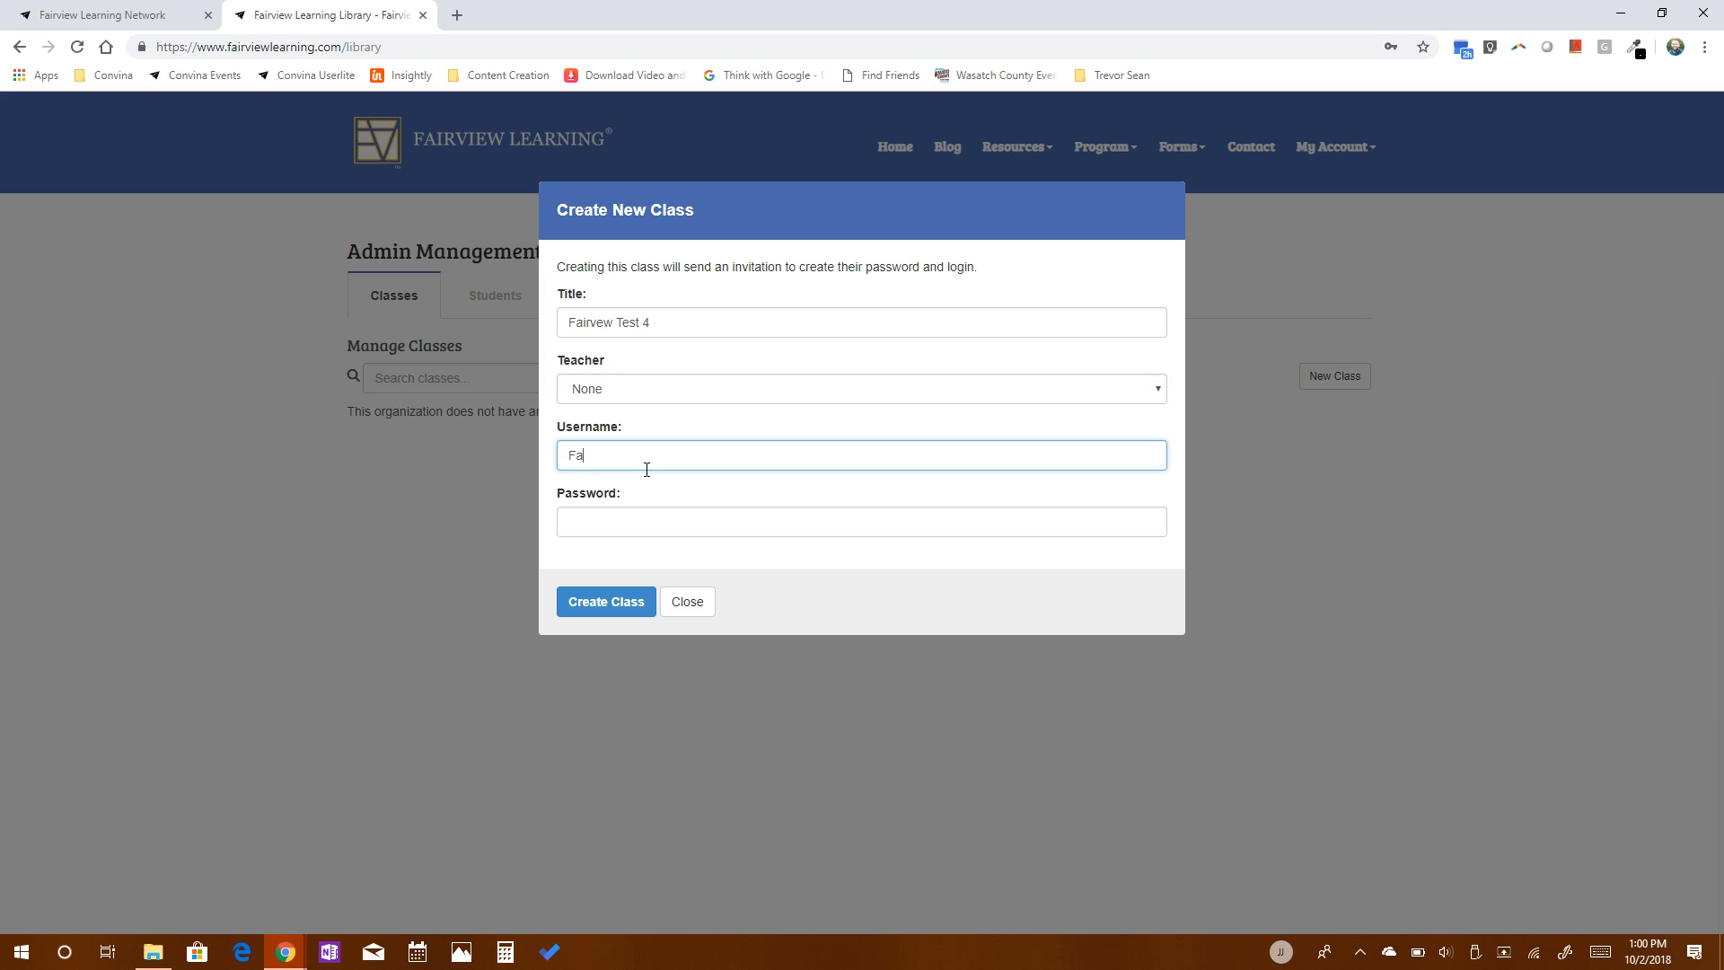
type("irview4")
left_click(618, 518)
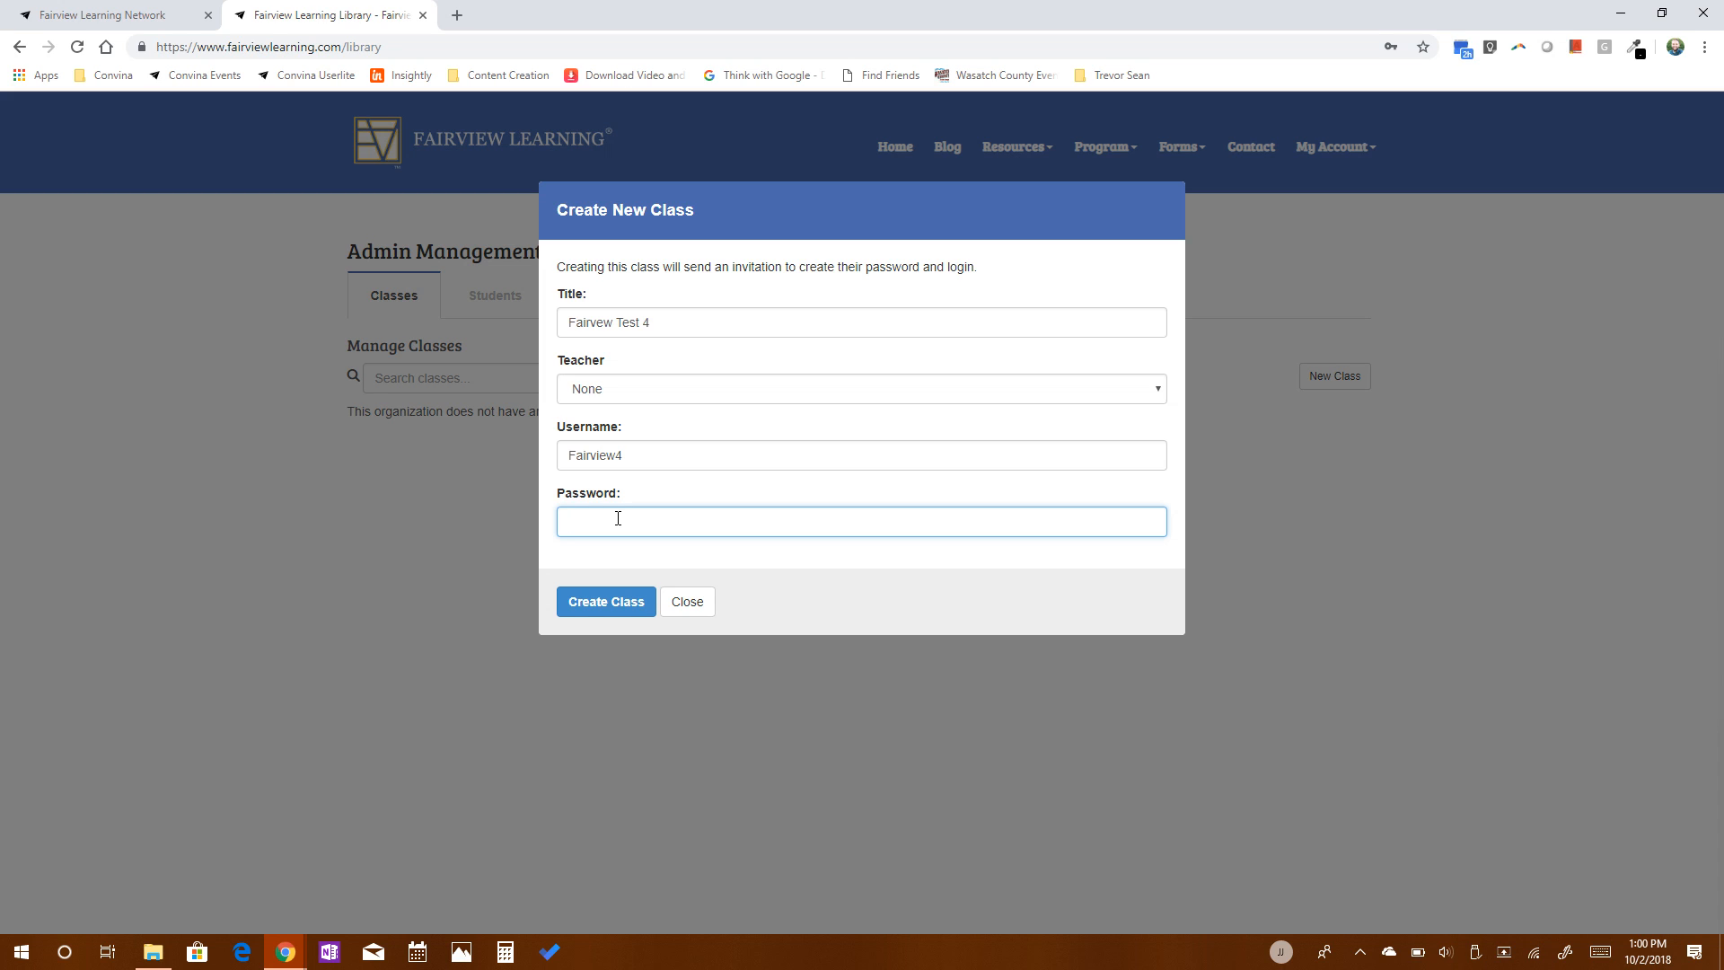
type("Testing1")
left_click(613, 606)
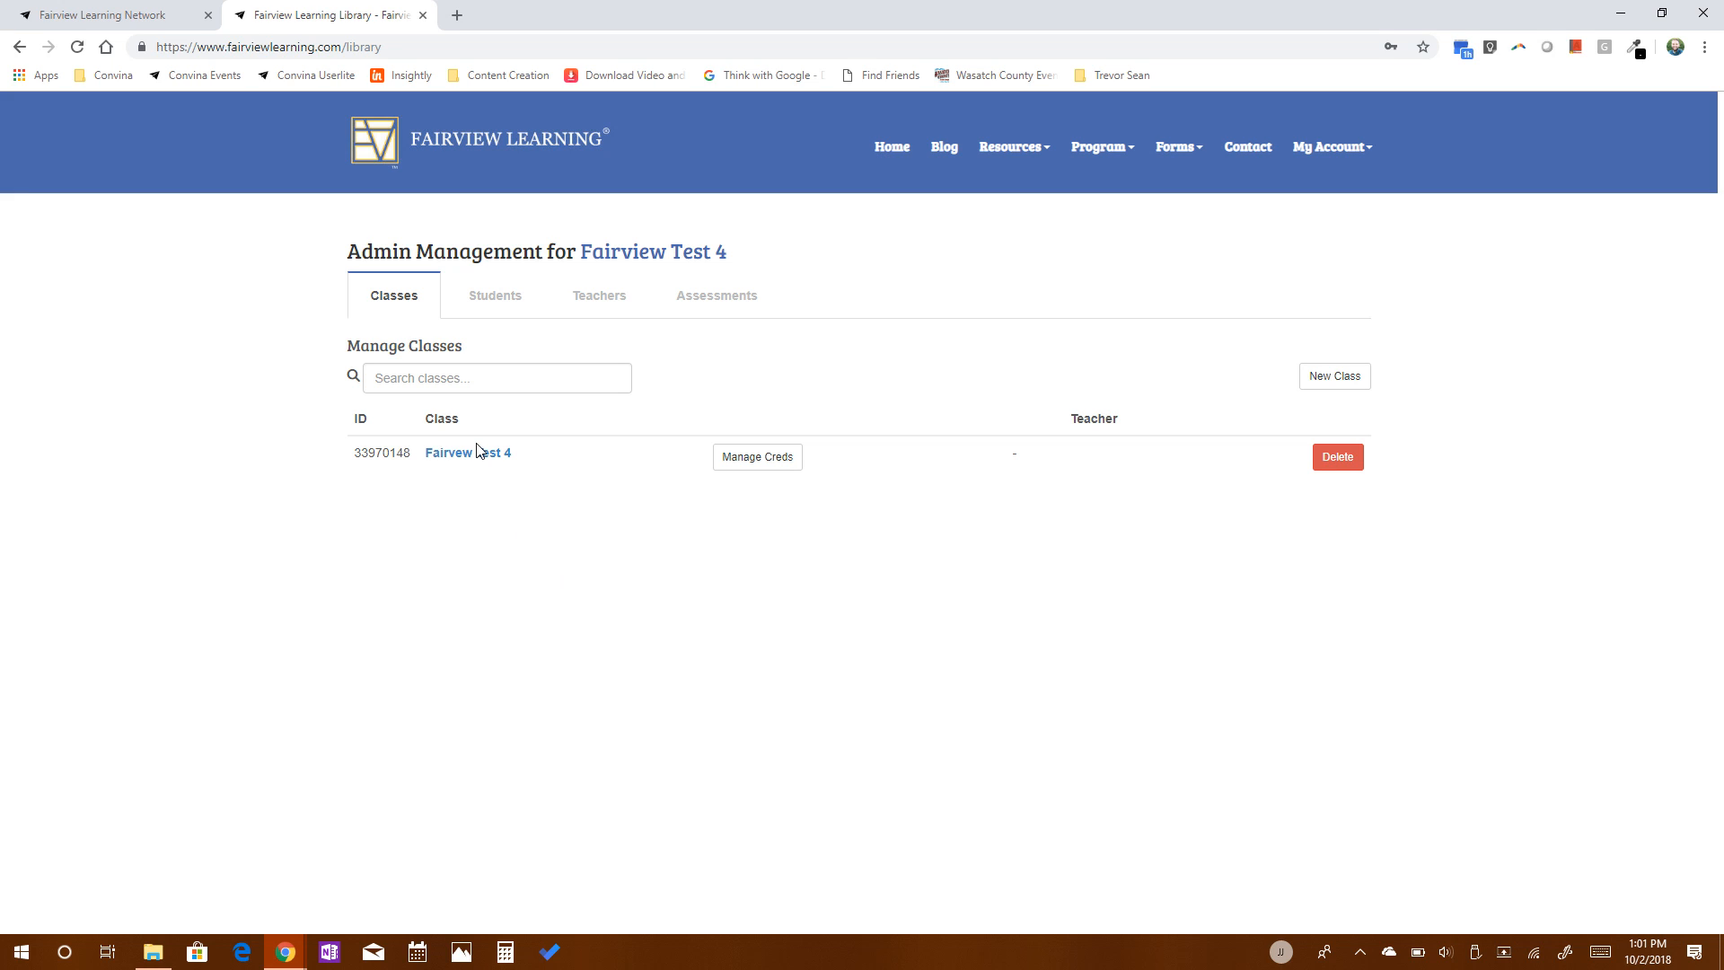
Create the organization's first student with a first and last name, assigned to the class Fairvew Test 4.
left_click(502, 310)
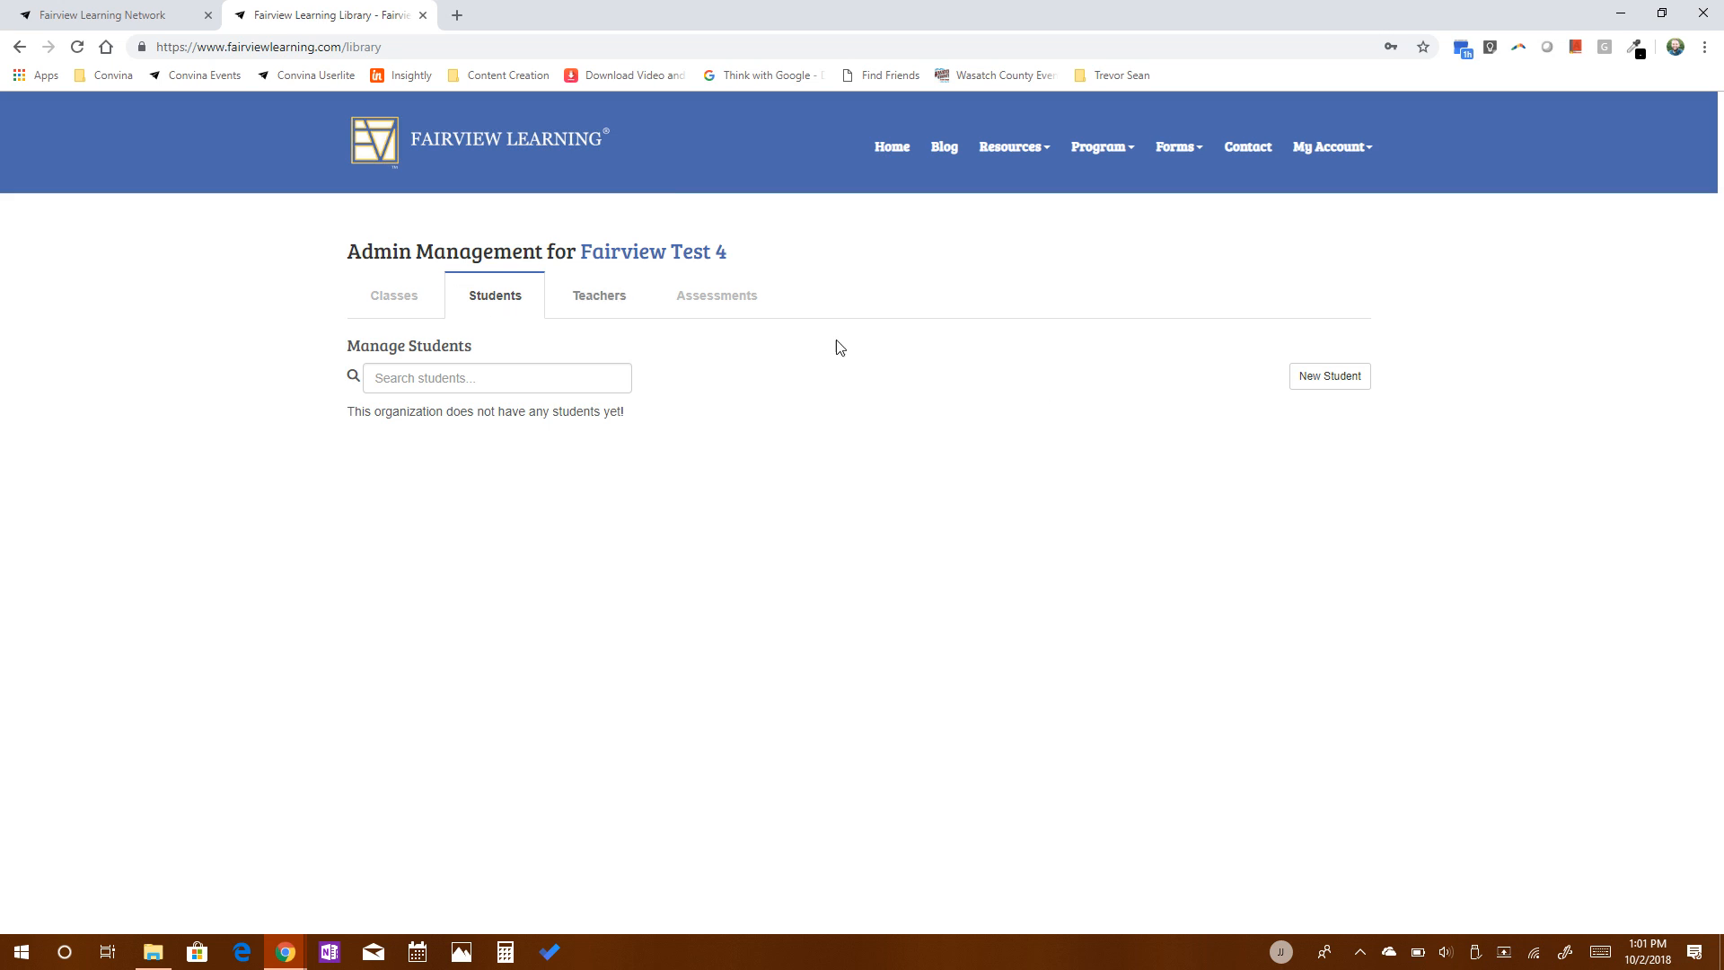
left_click(1319, 384)
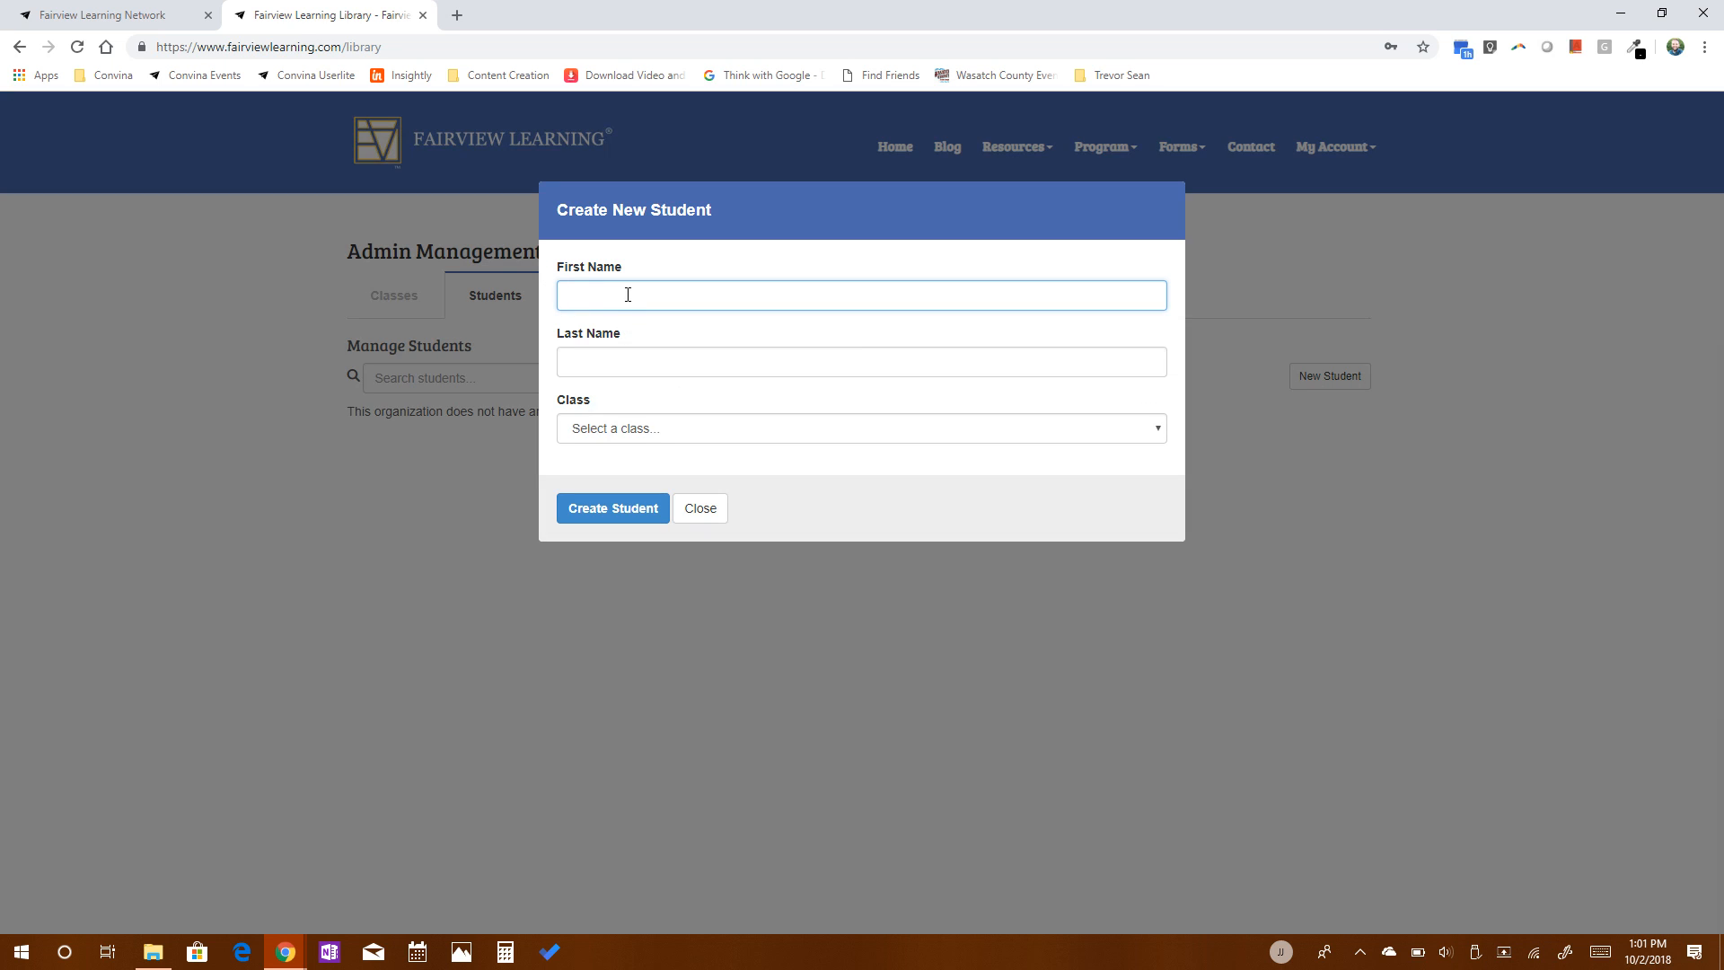
type("Johnny")
left_click(602, 353)
type("Demo")
key("Tab")
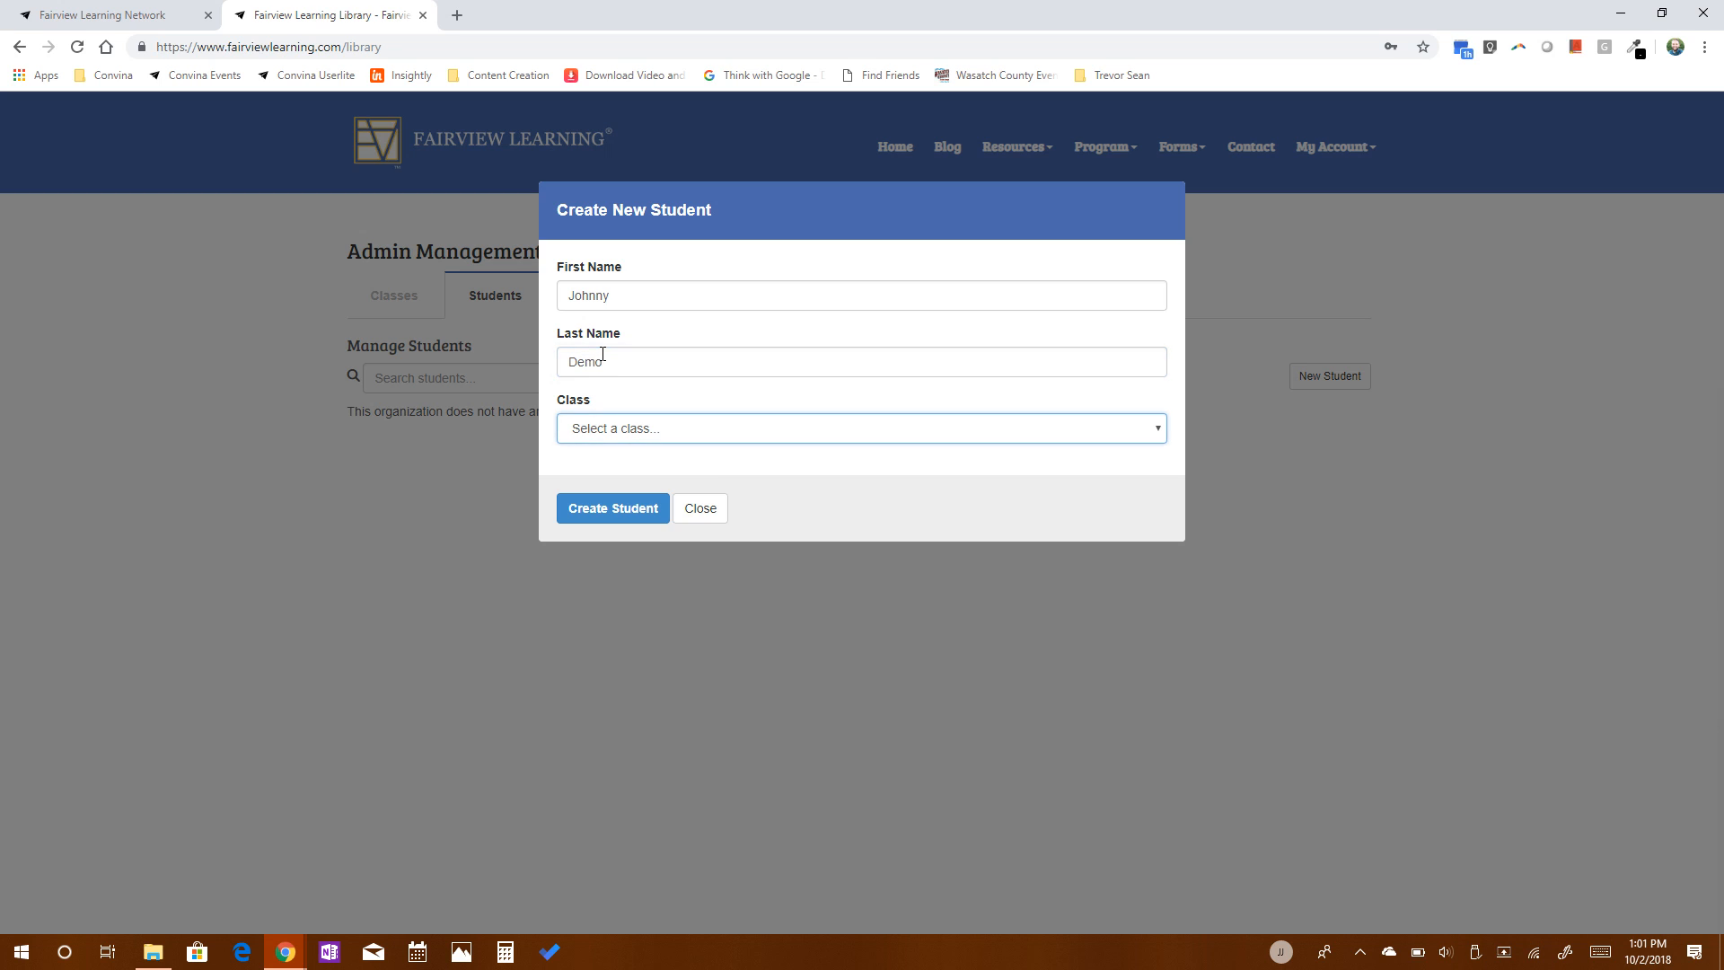
left_click(682, 428)
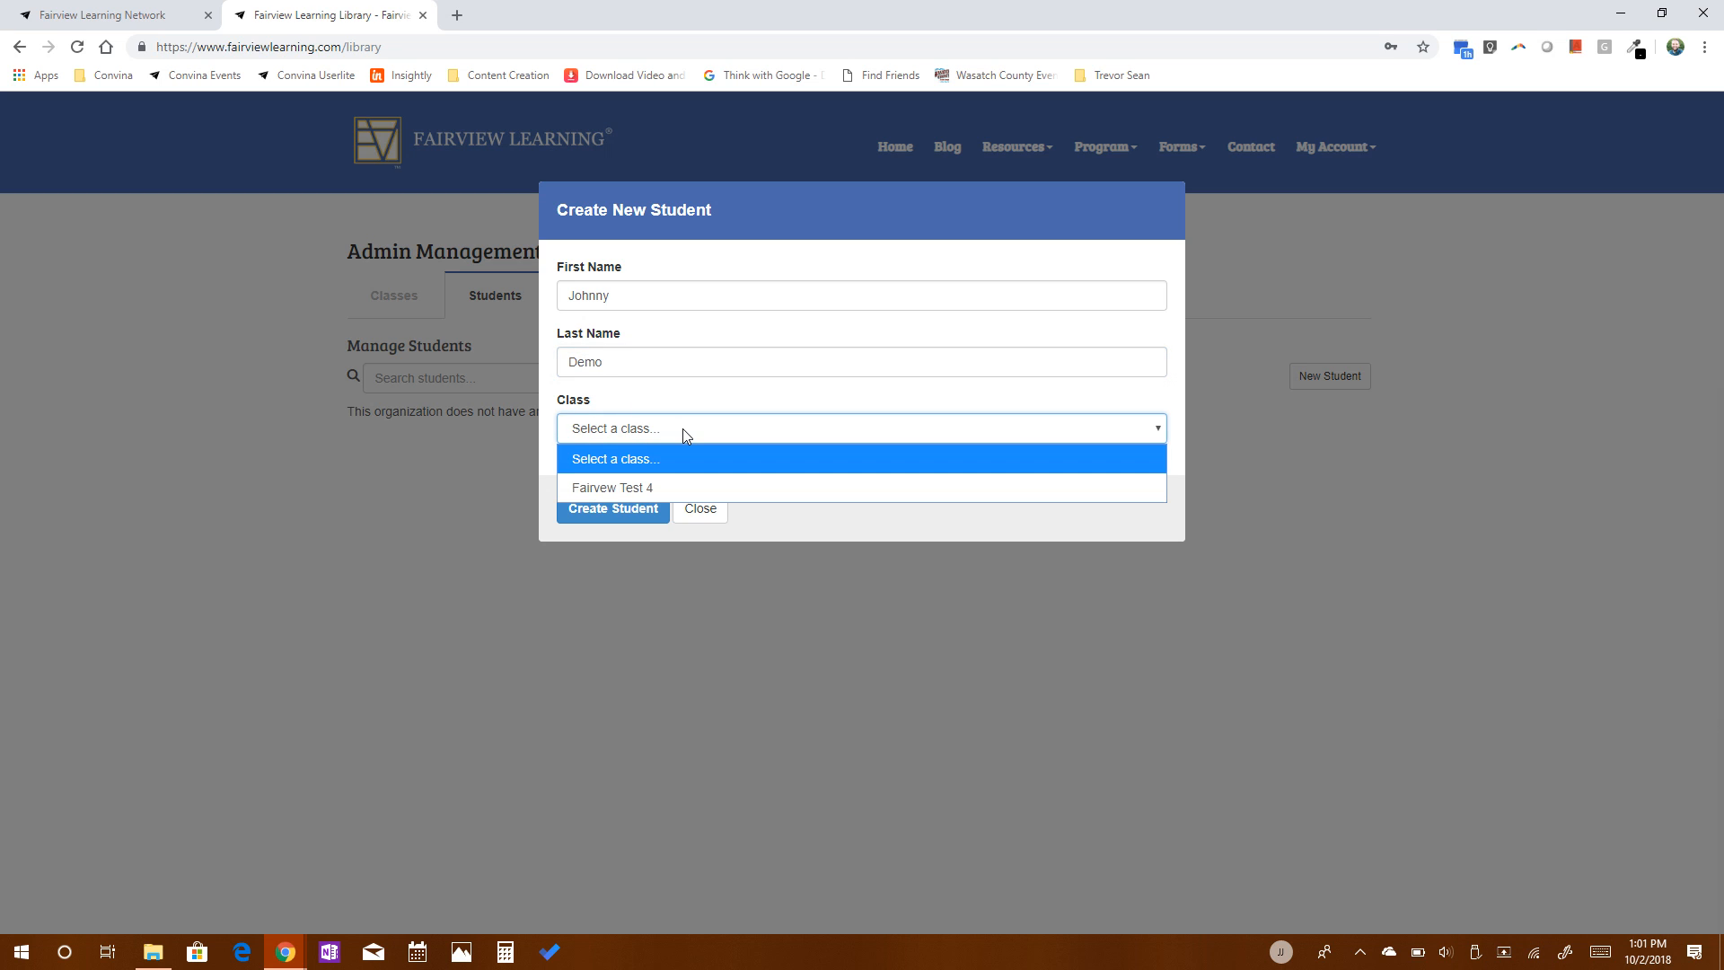
left_click(625, 488)
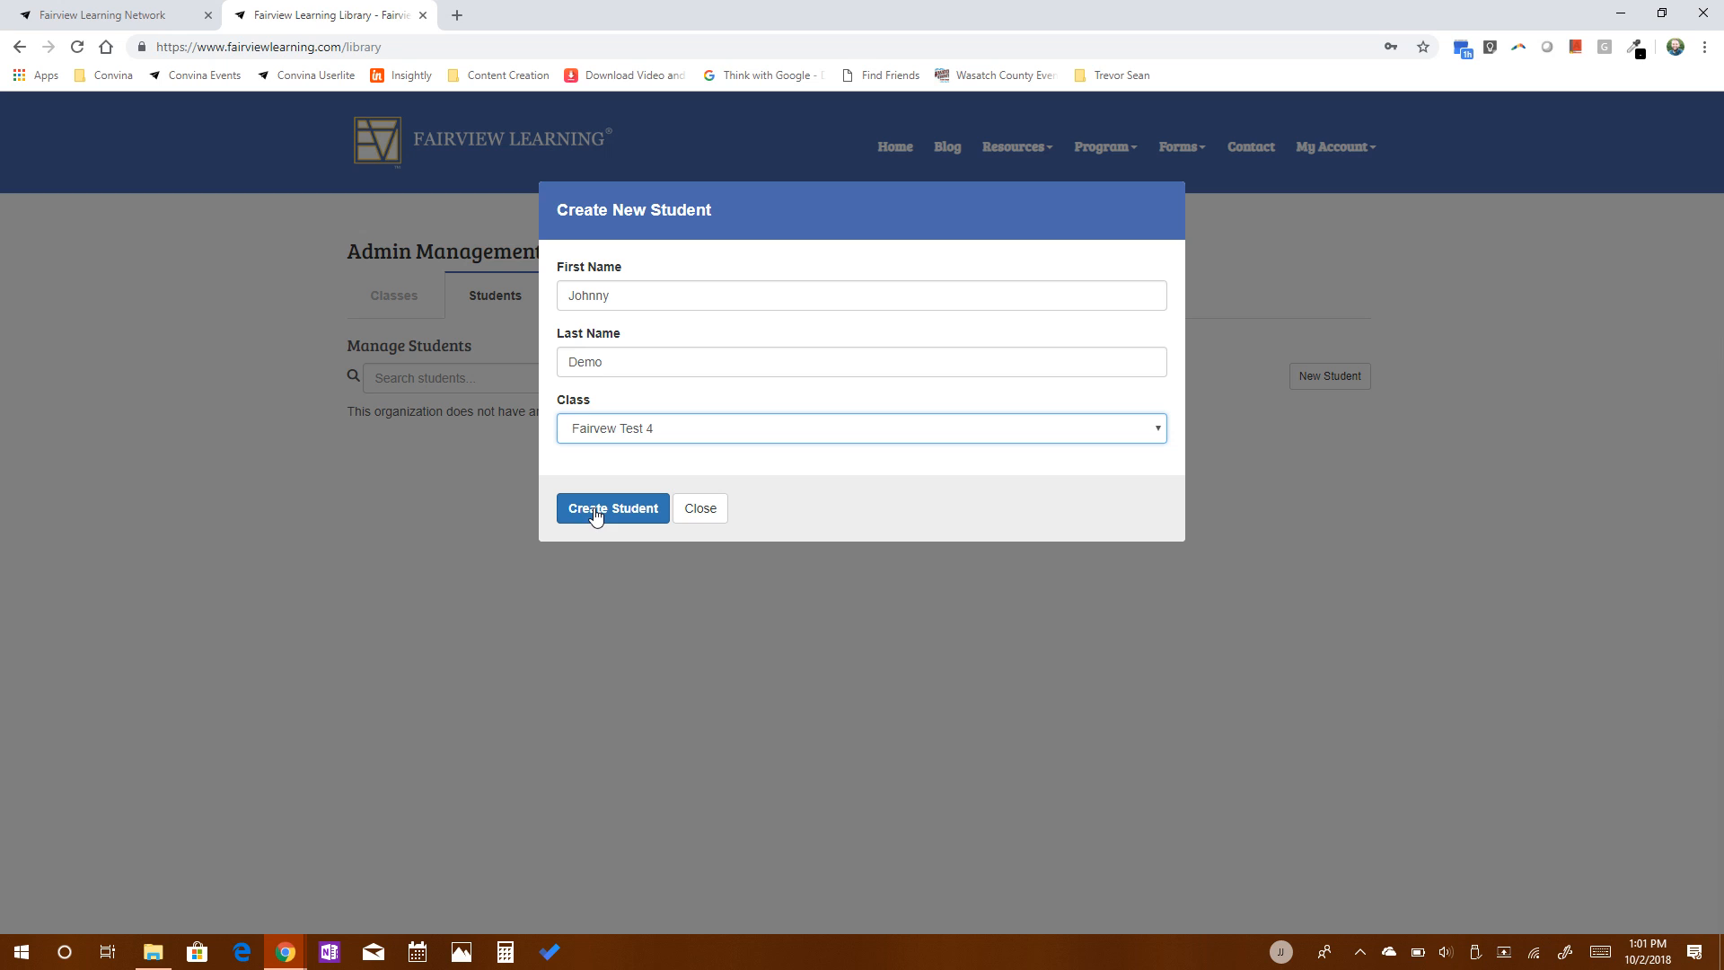
left_click(594, 512)
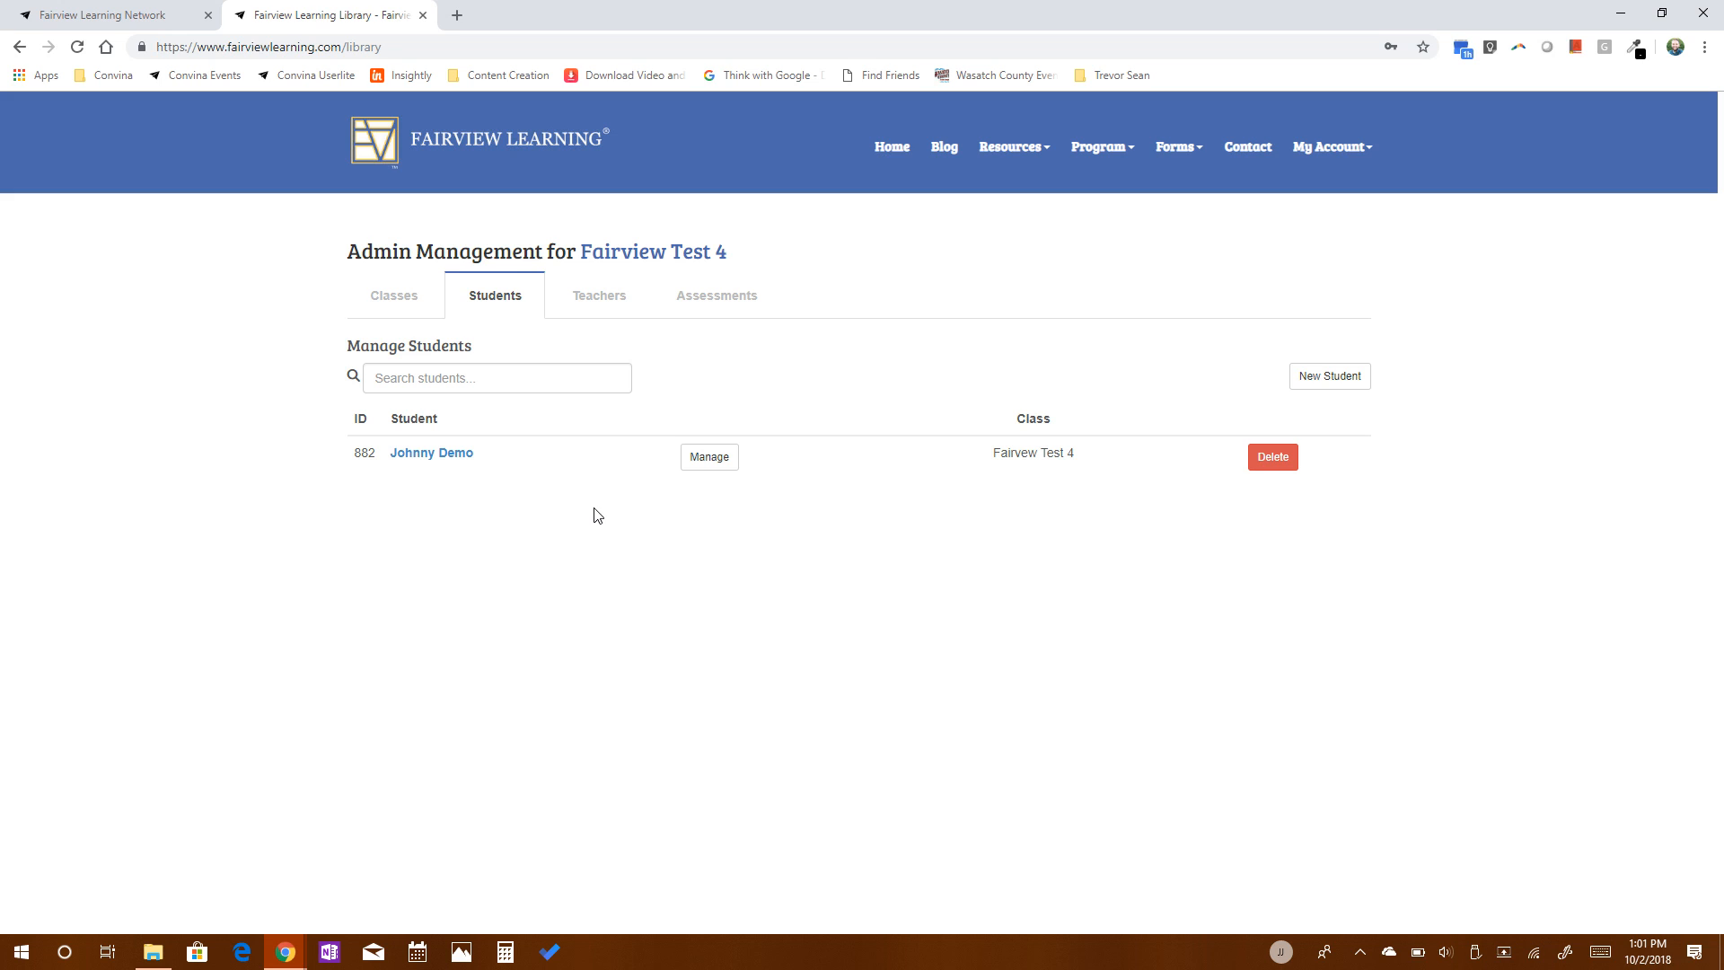
Examine the new student's details and available class choices, and close them without updating.
left_click(721, 466)
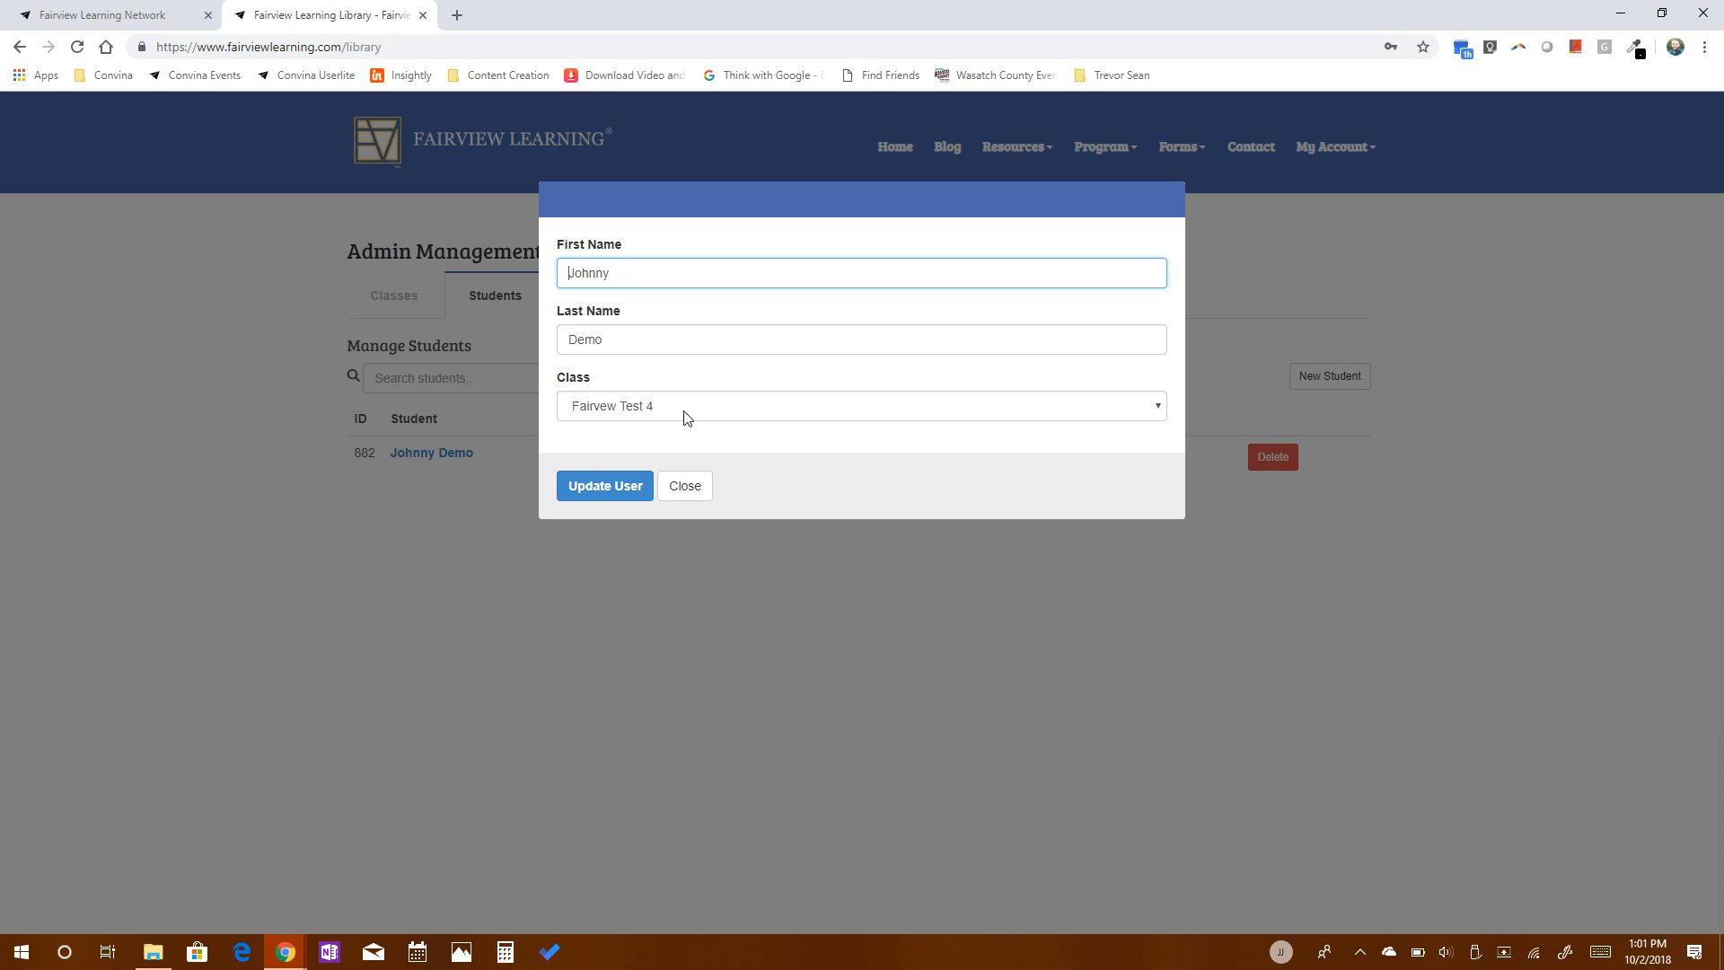
left_click(685, 417)
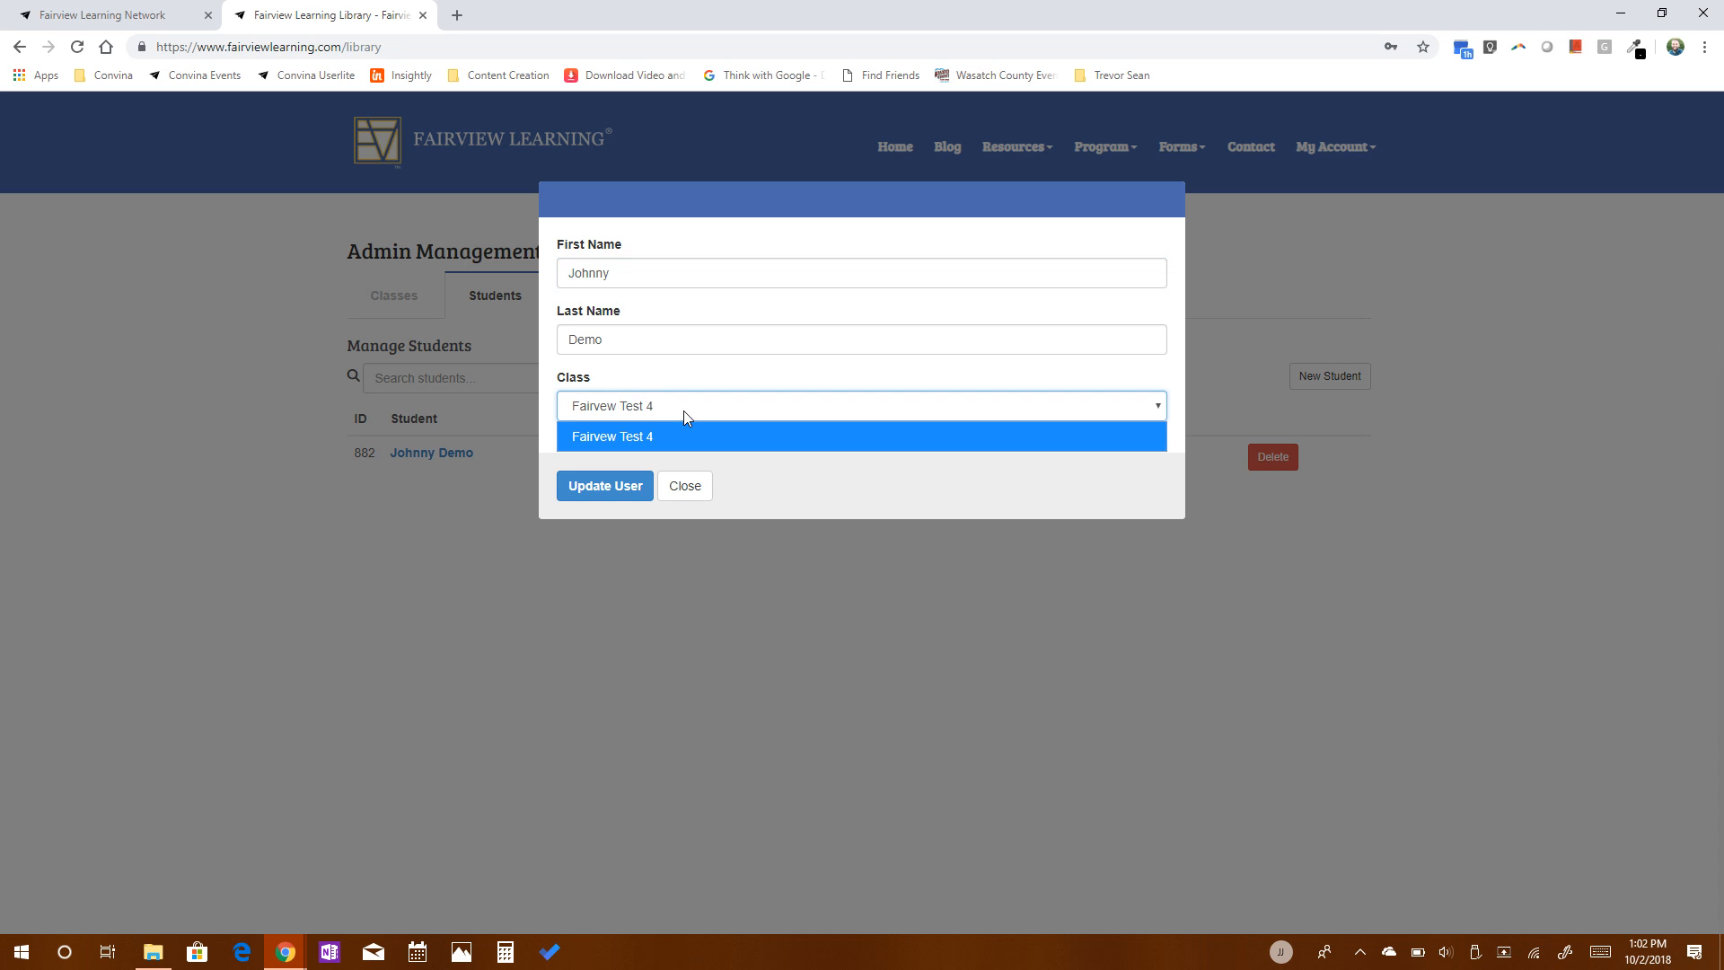
left_click(685, 490)
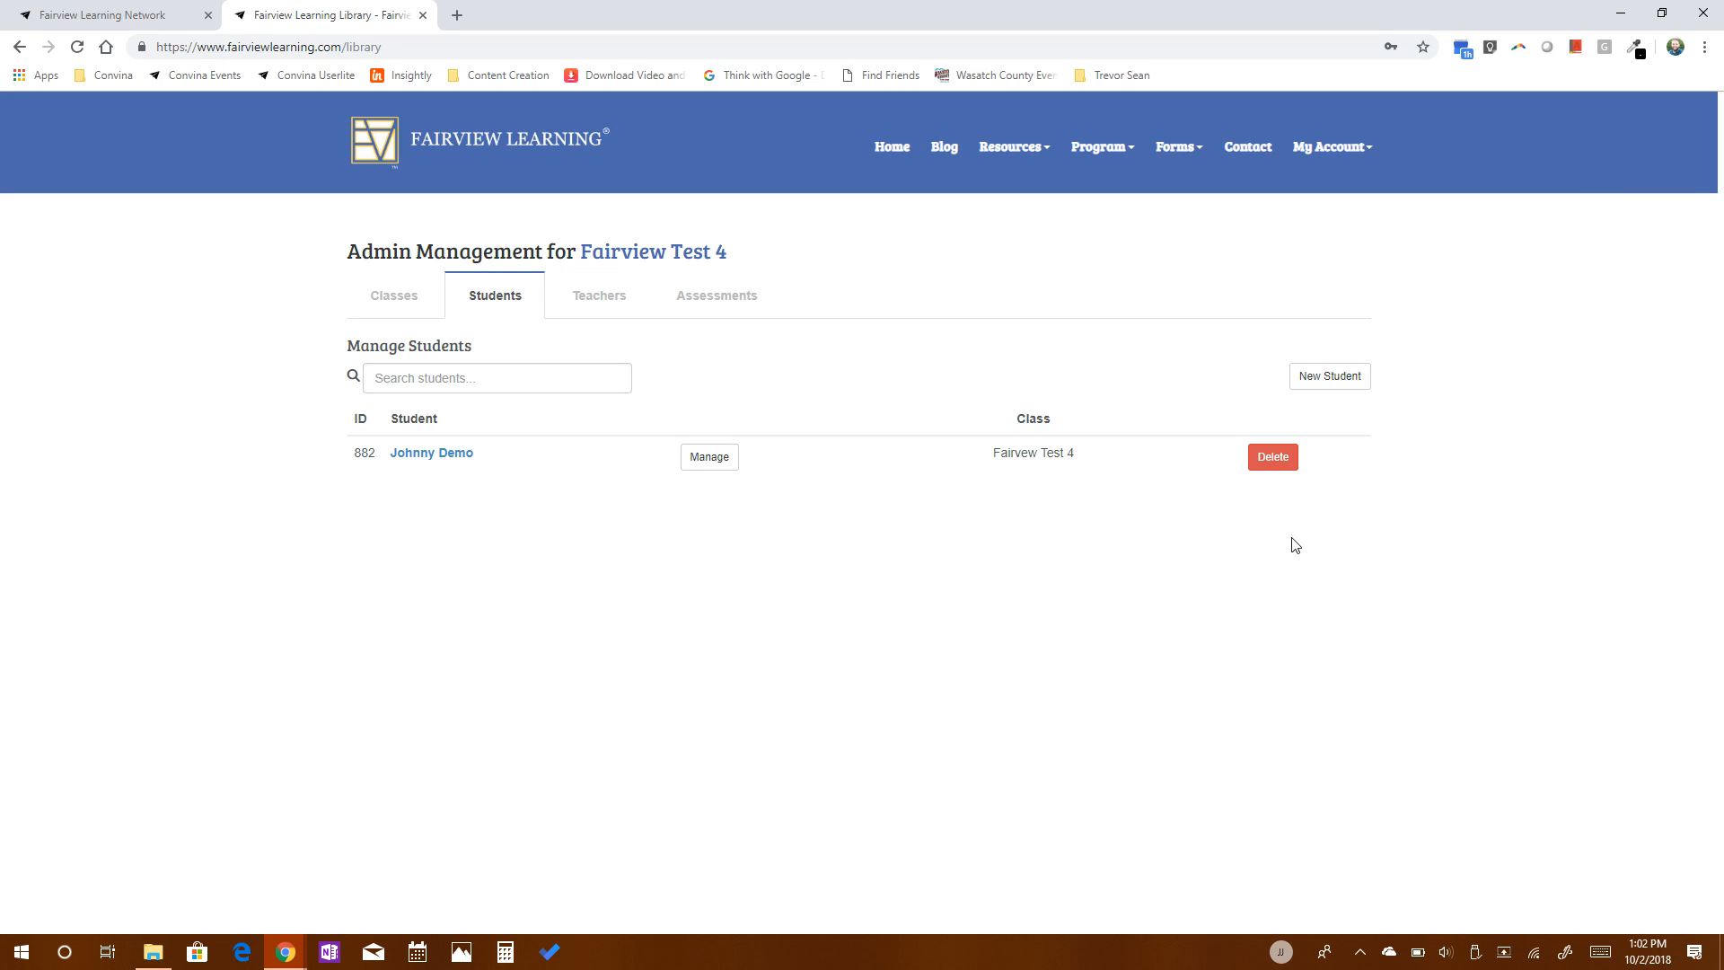
Add a second student by entering a first and last name and assigning the class Fairvew Test 4.
left_click(1330, 381)
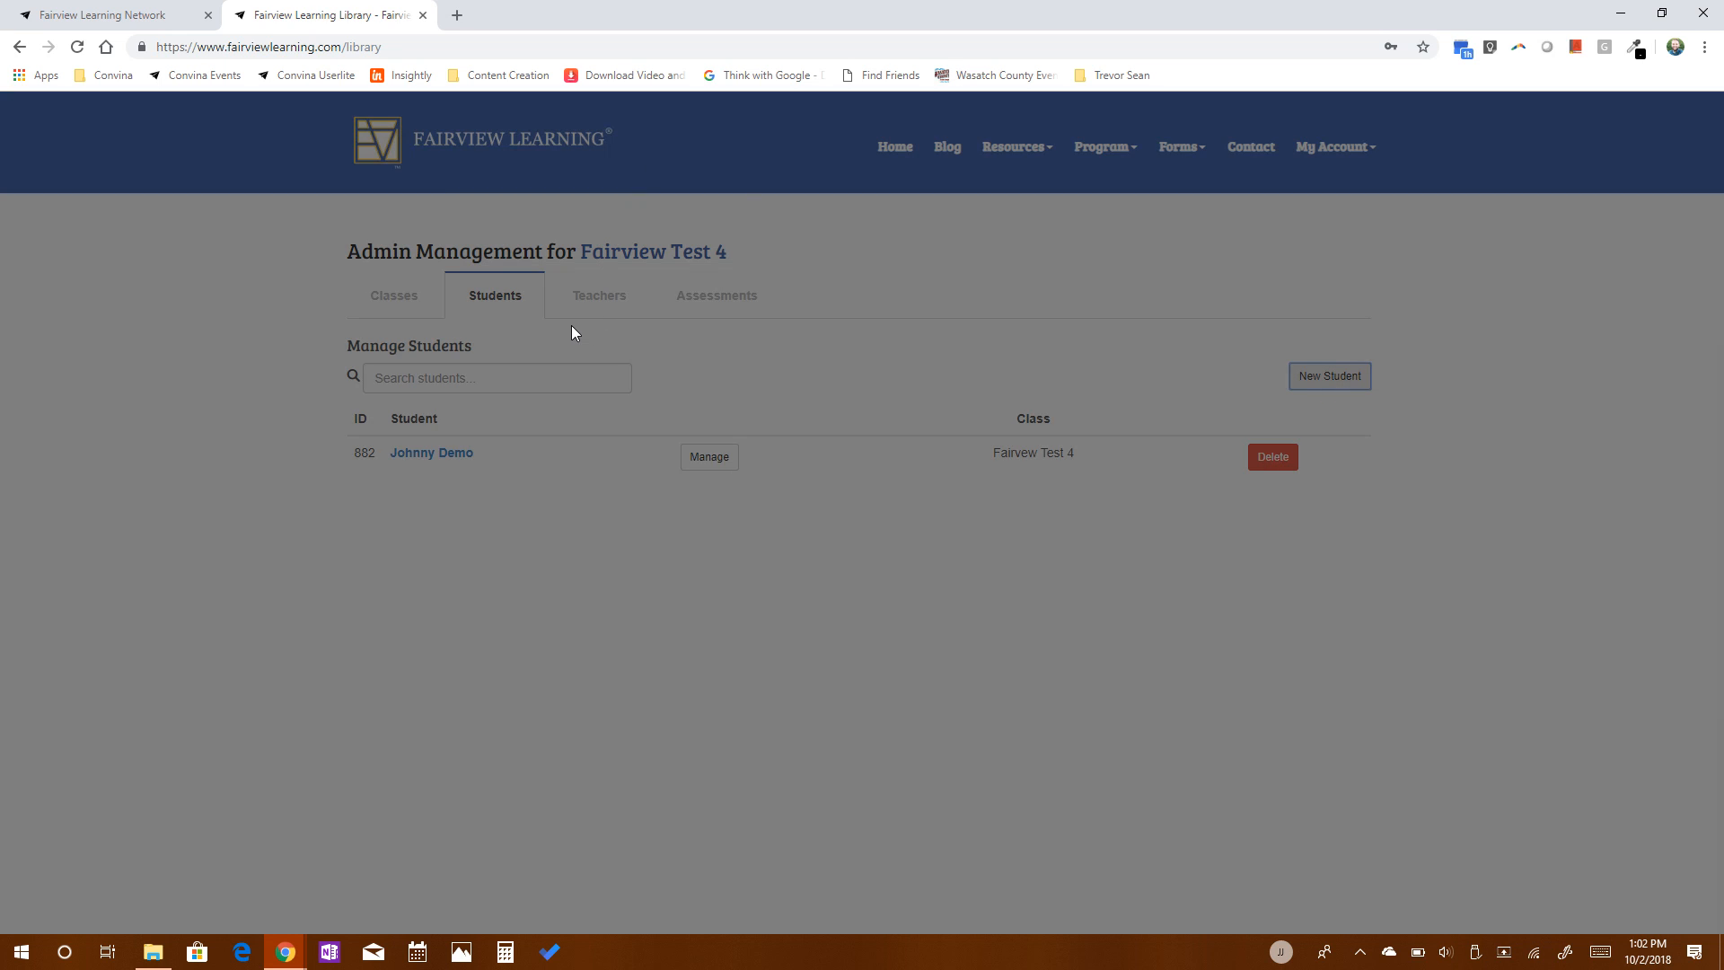
left_click(1223, 549)
left_click(1343, 388)
type("Sa")
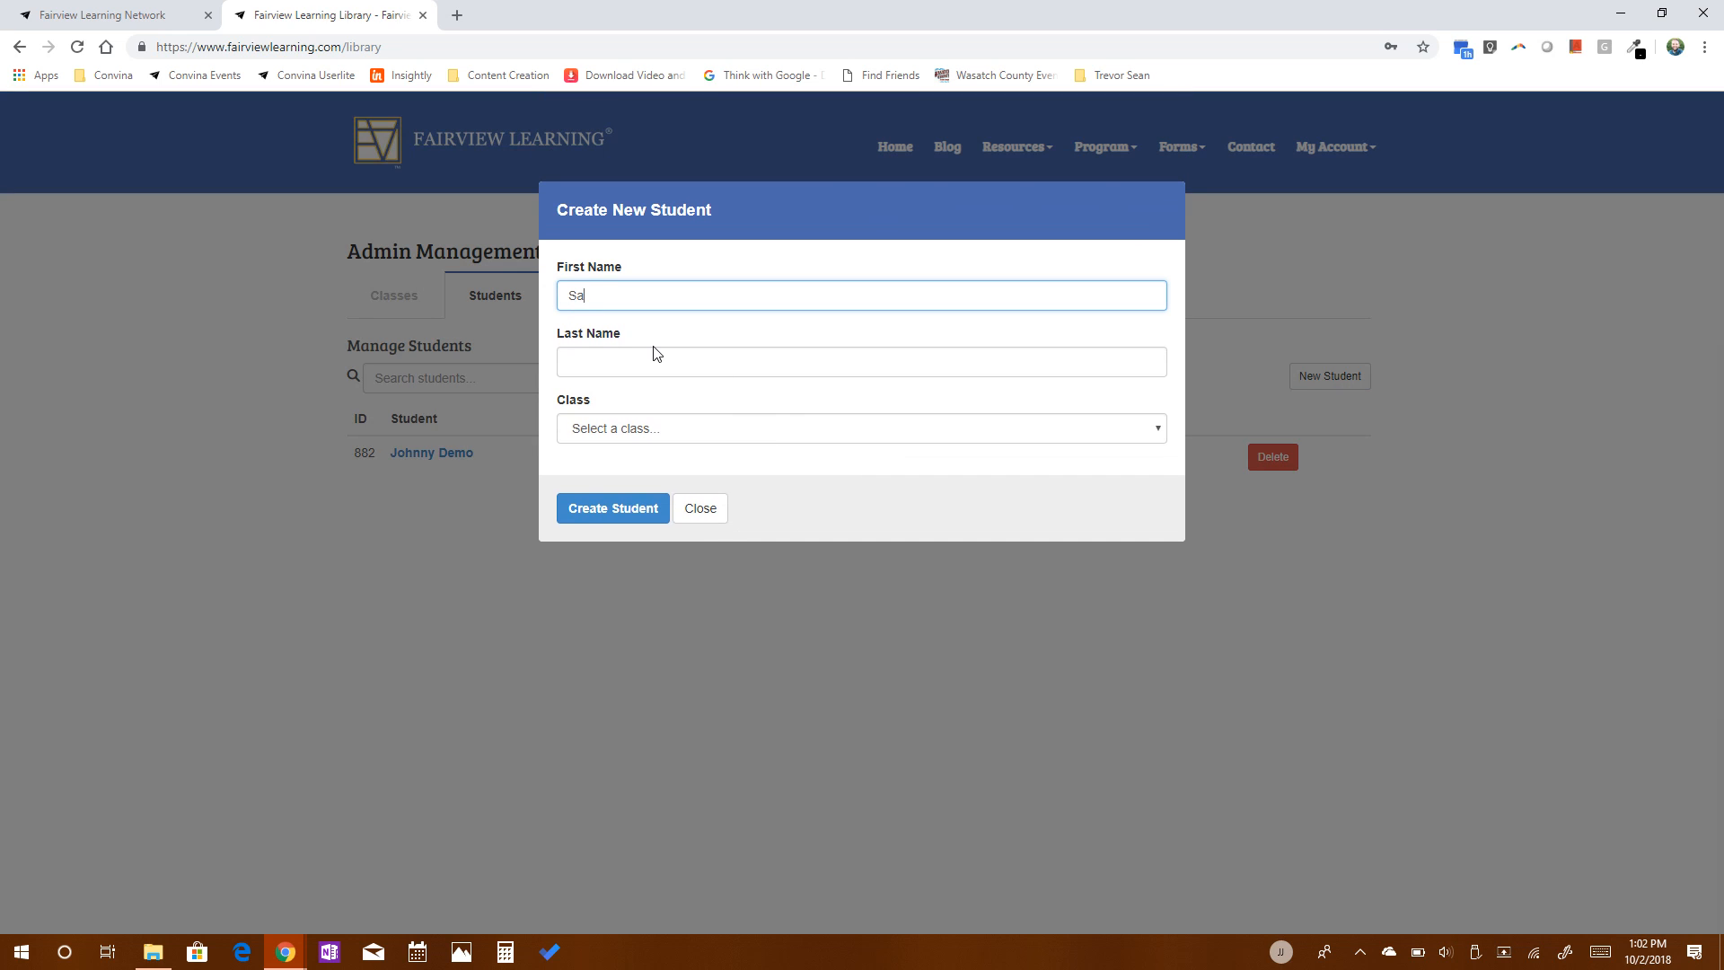
type("lly")
type("Demo")
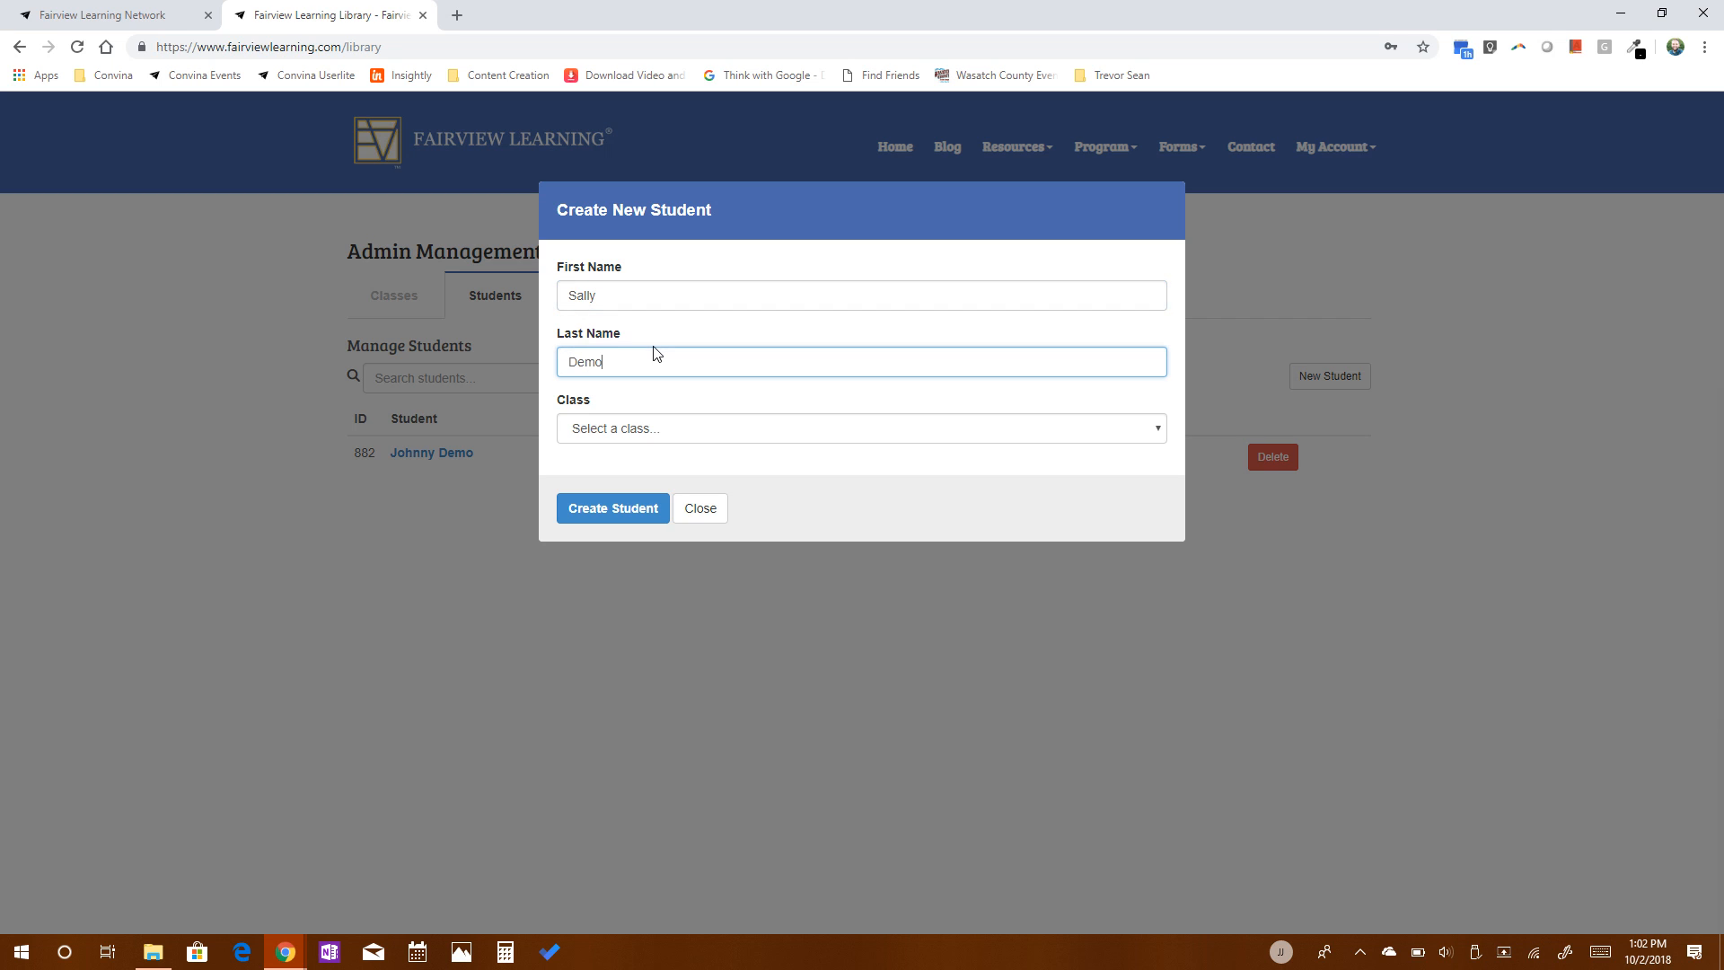
key("Tab")
left_click(655, 435)
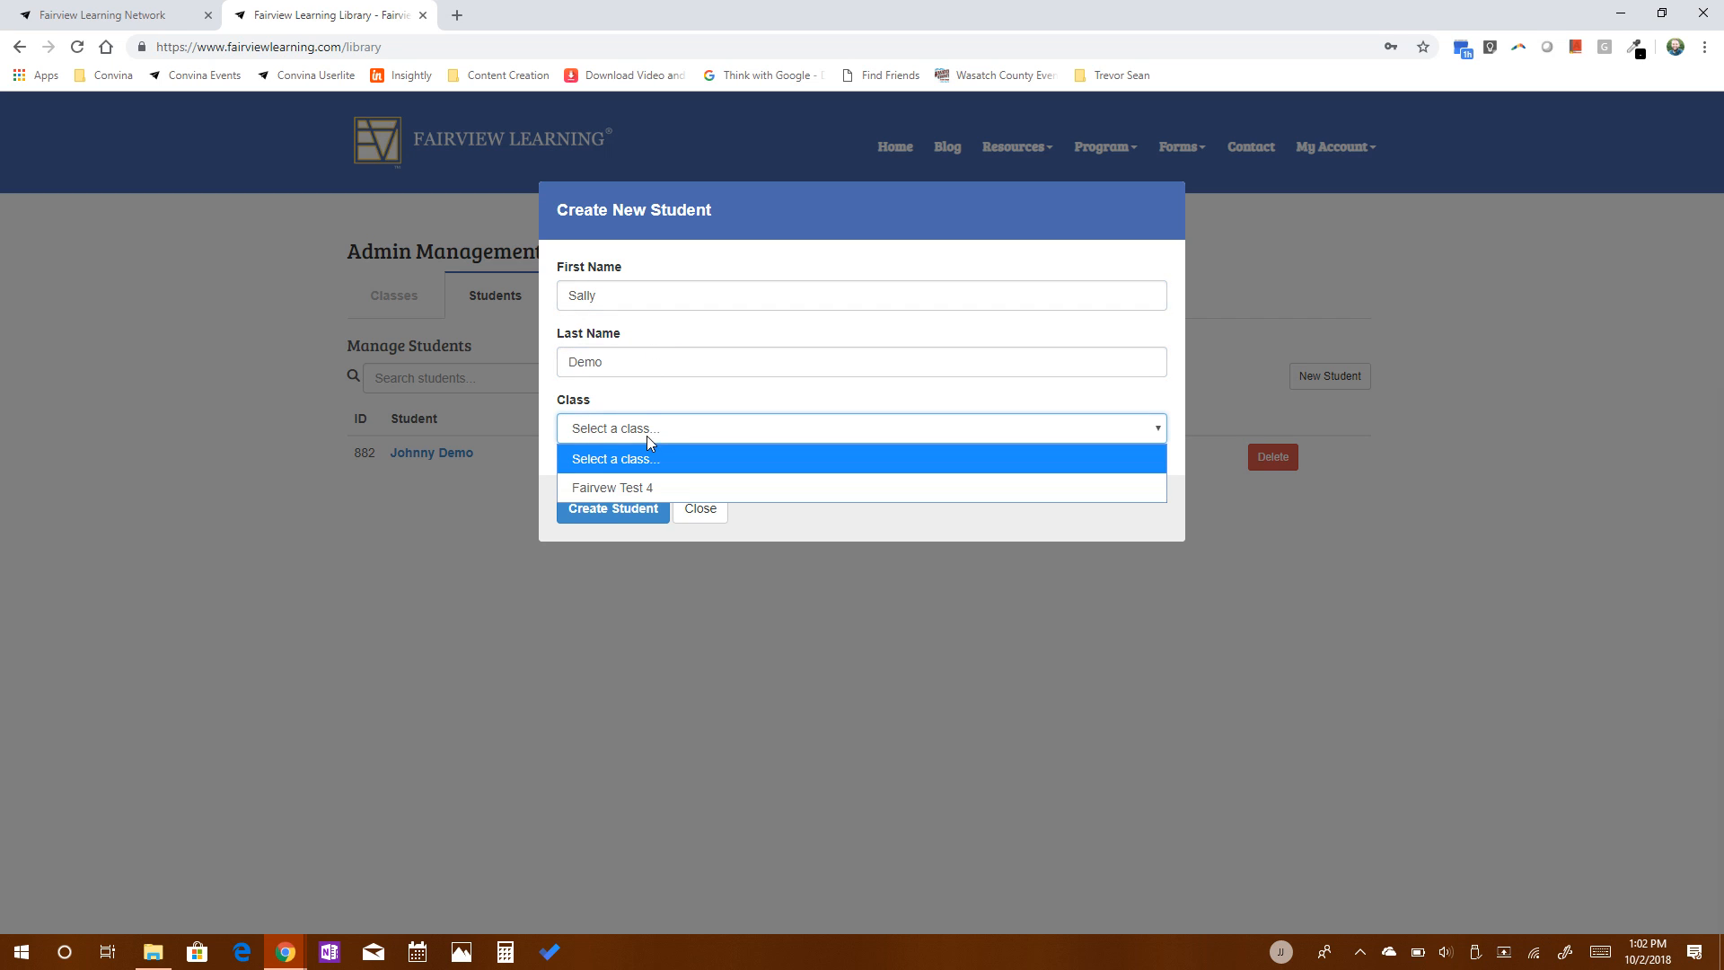
left_click(619, 491)
left_click(621, 508)
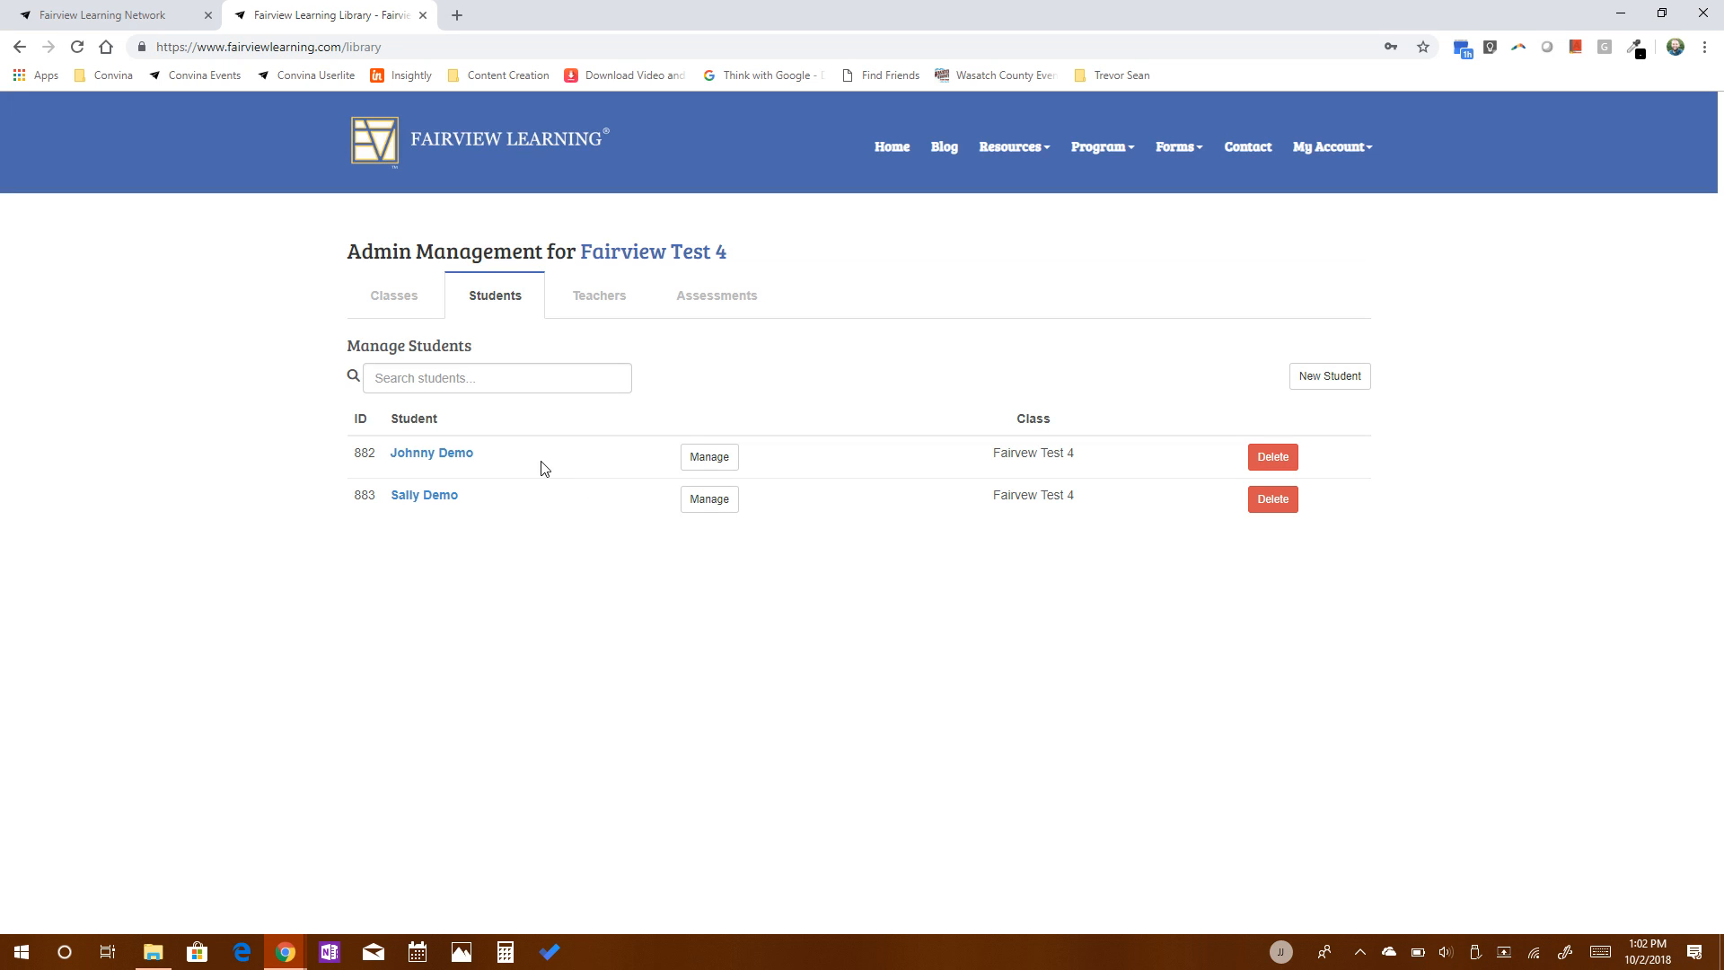
Return to the organization's class list and log out of the admin account.
left_click(387, 302)
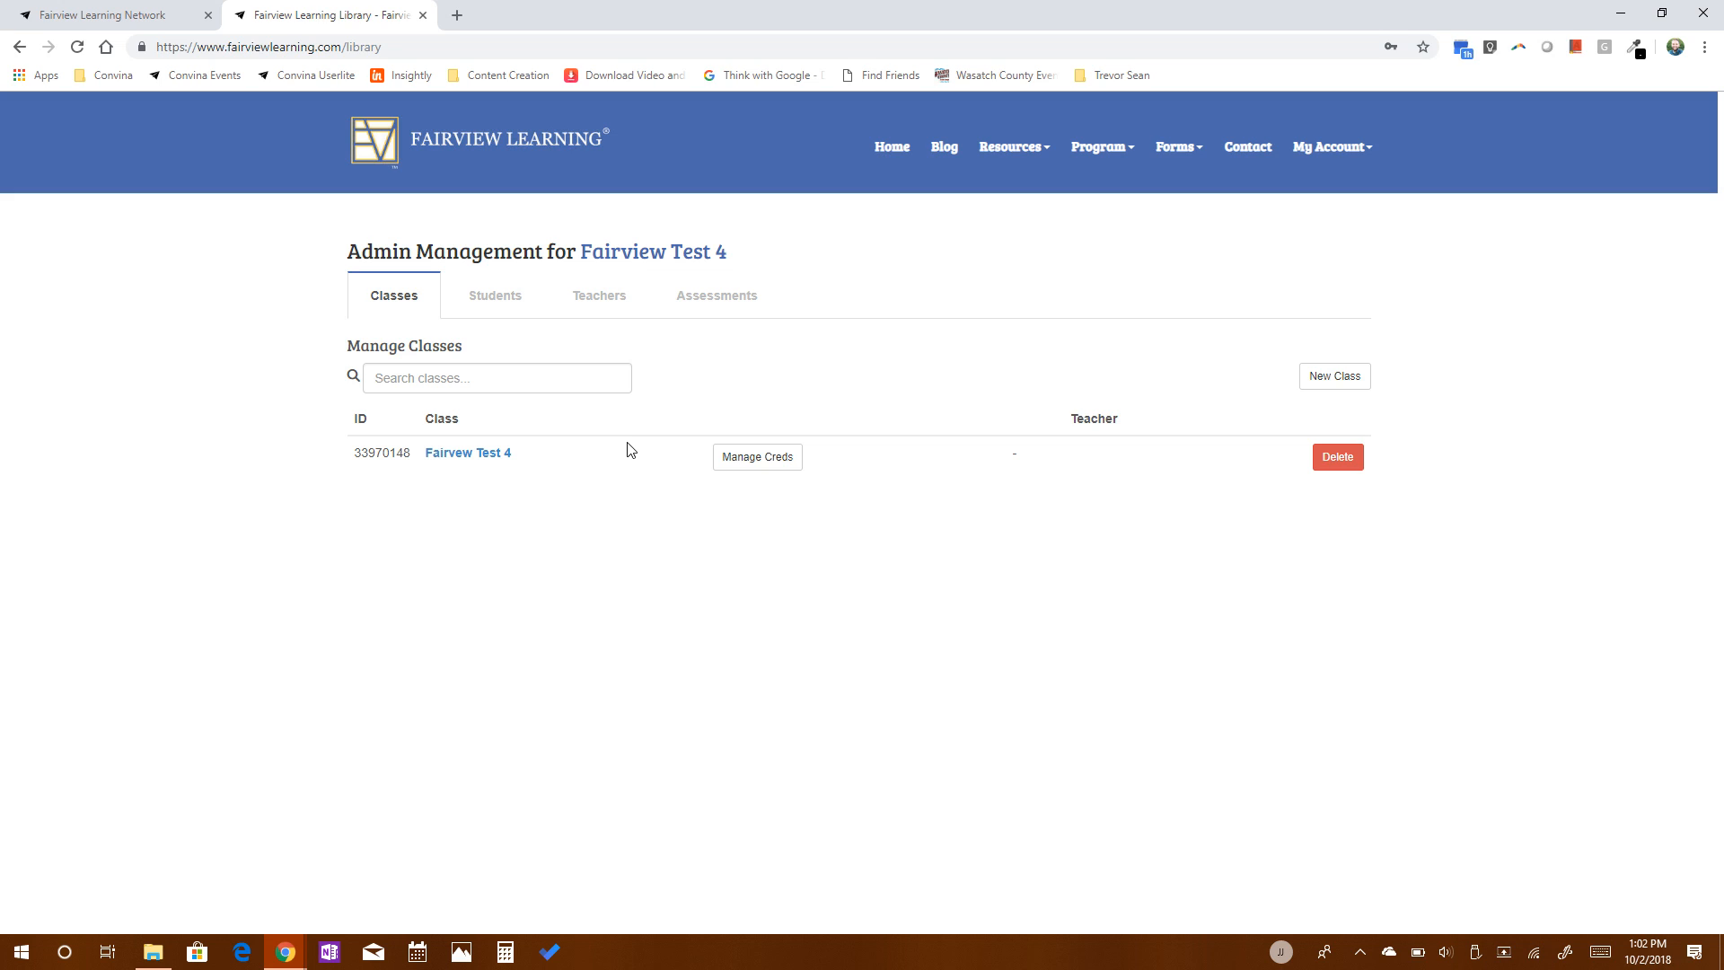
left_click(1356, 155)
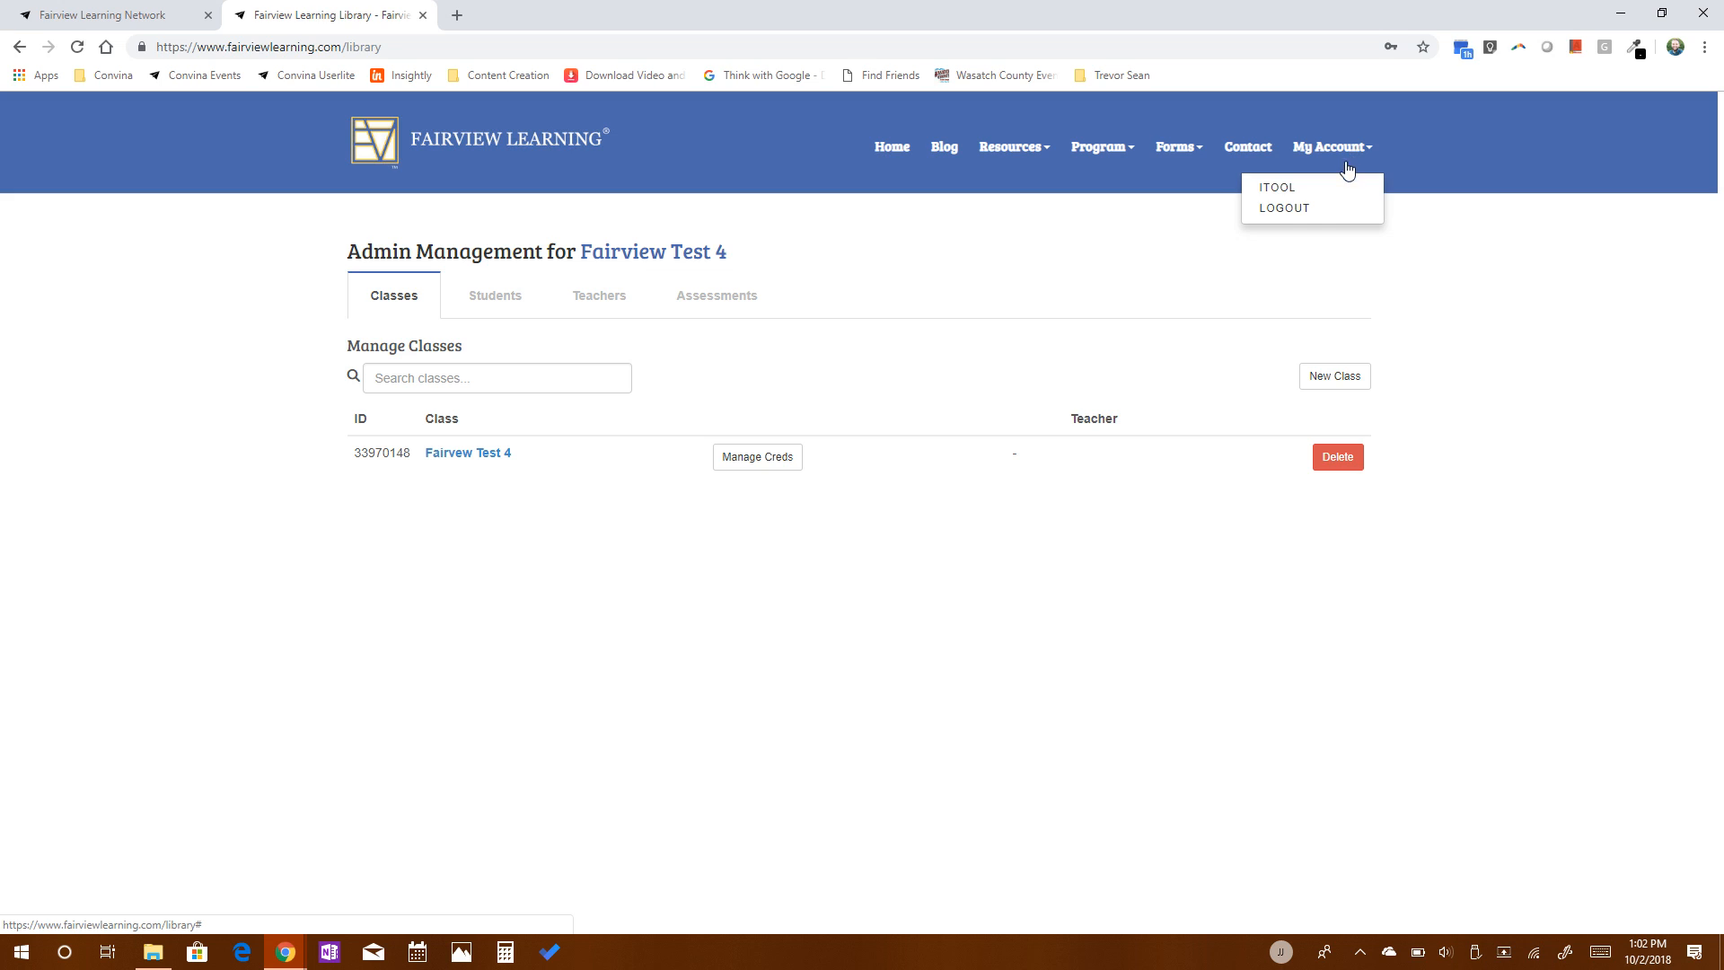
left_click(1283, 209)
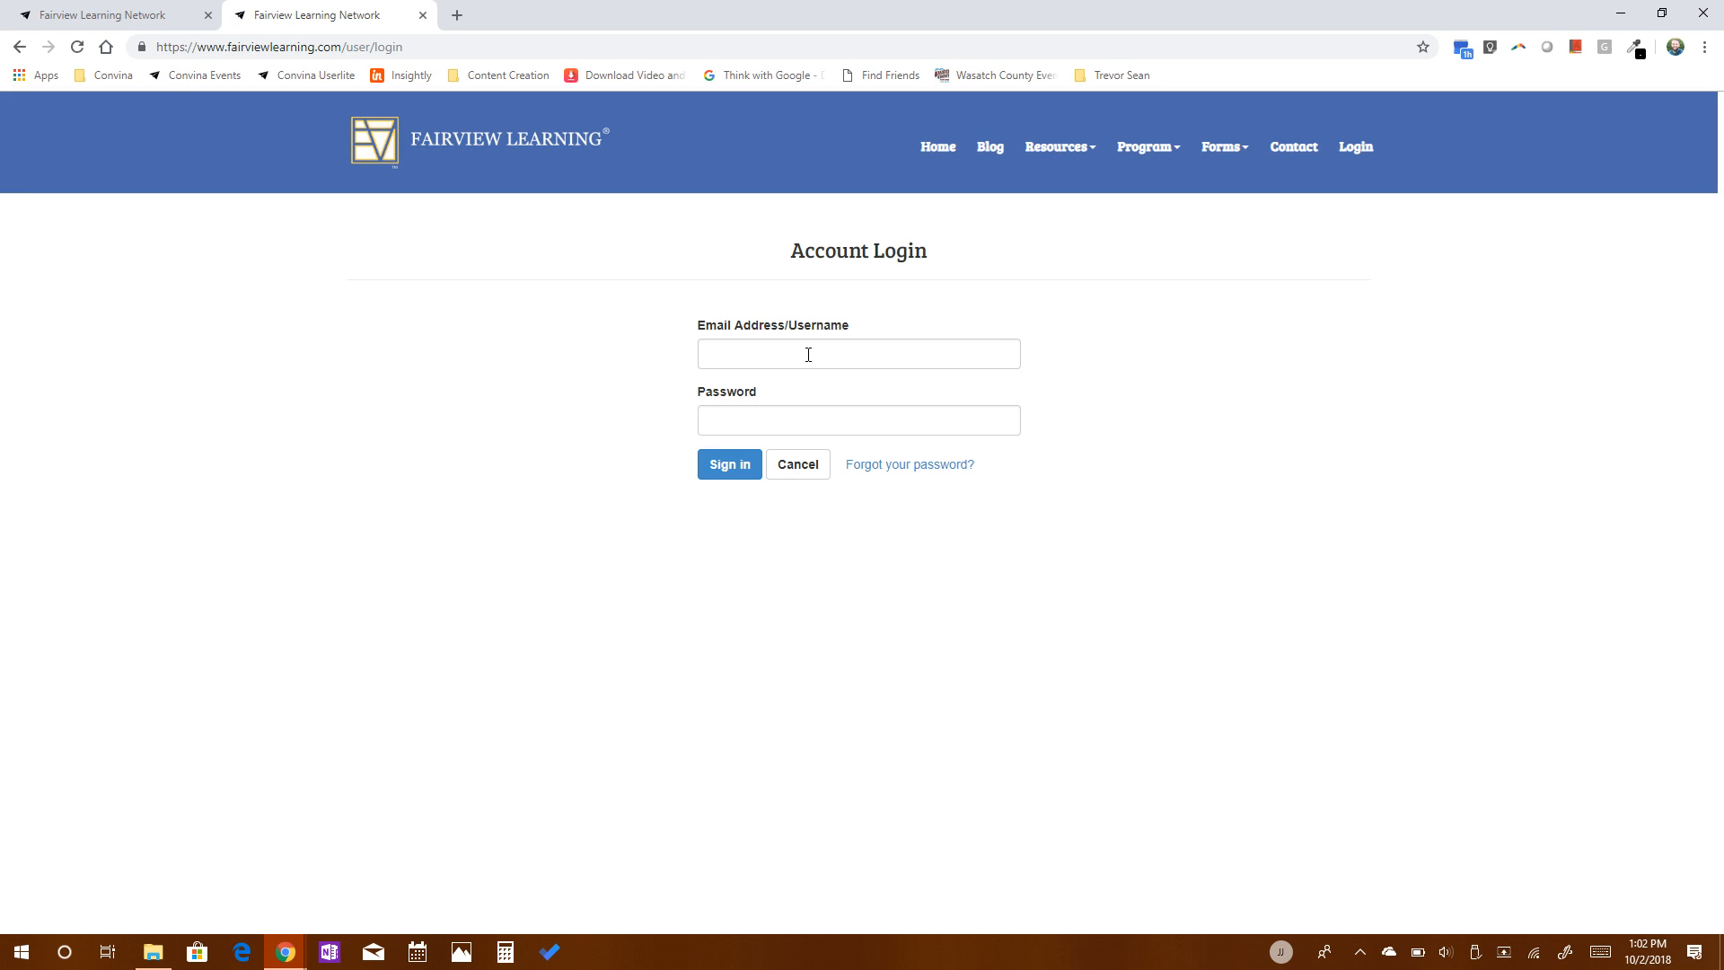
Sign in to the class account with the username Fairview4 and the class password.
left_click(808, 354)
type("Fai")
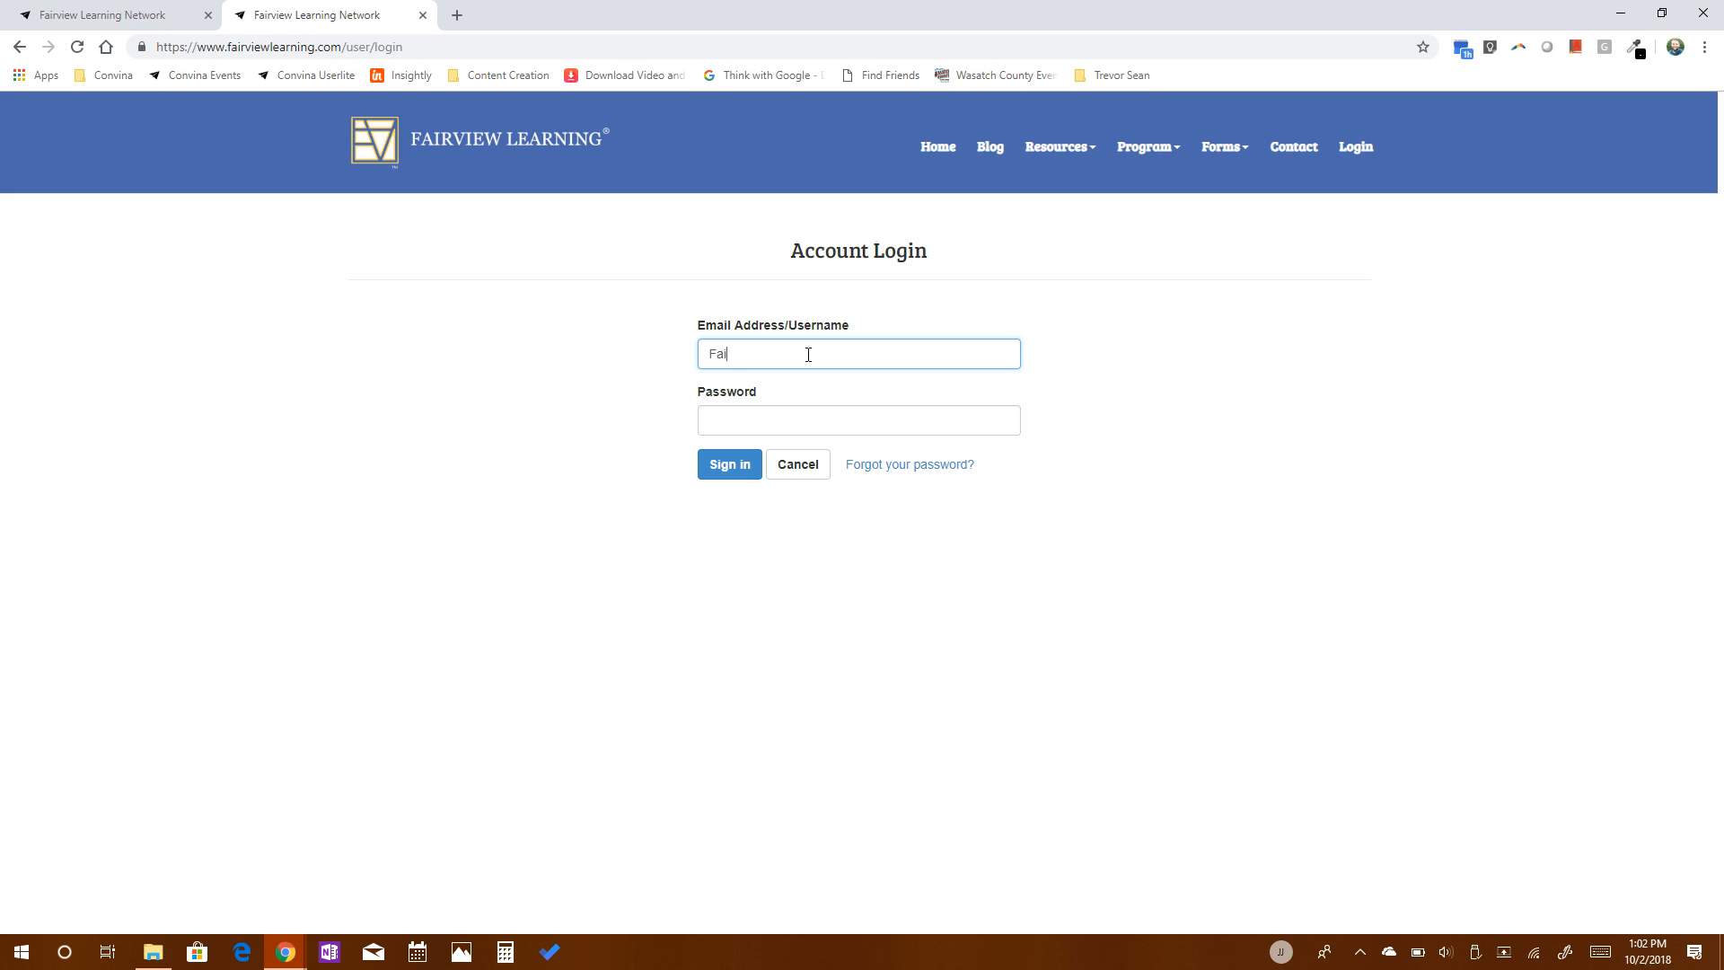
type("rview4")
key("Tab")
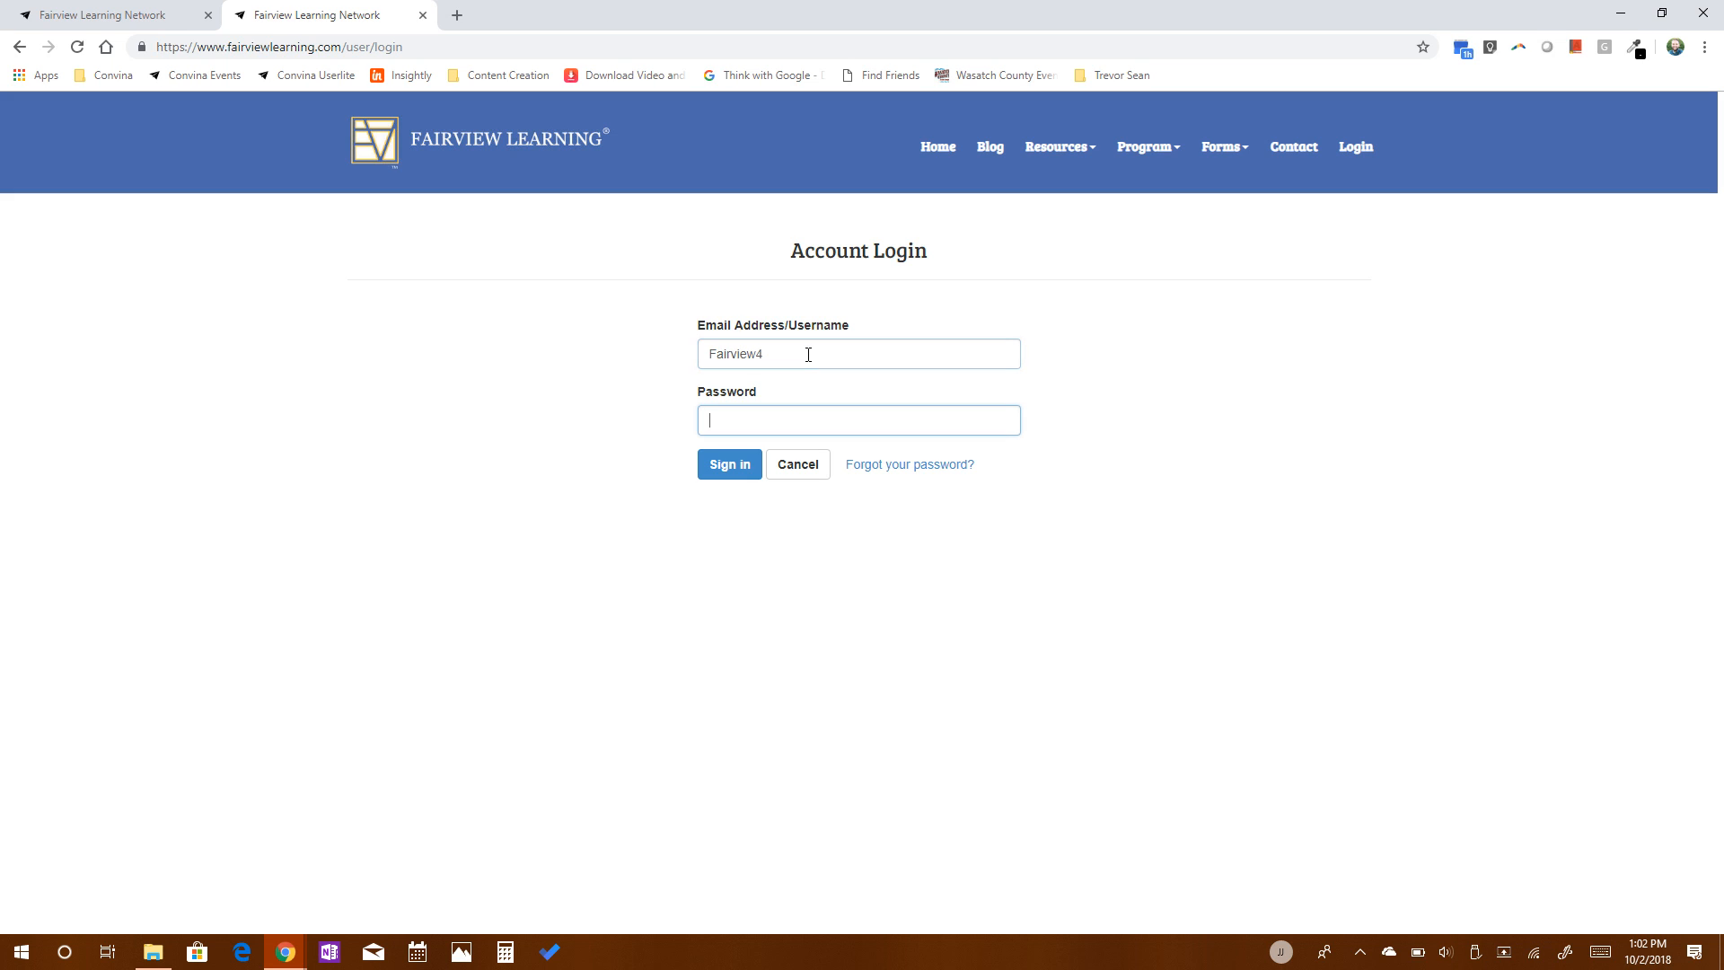
type("********")
key("Return")
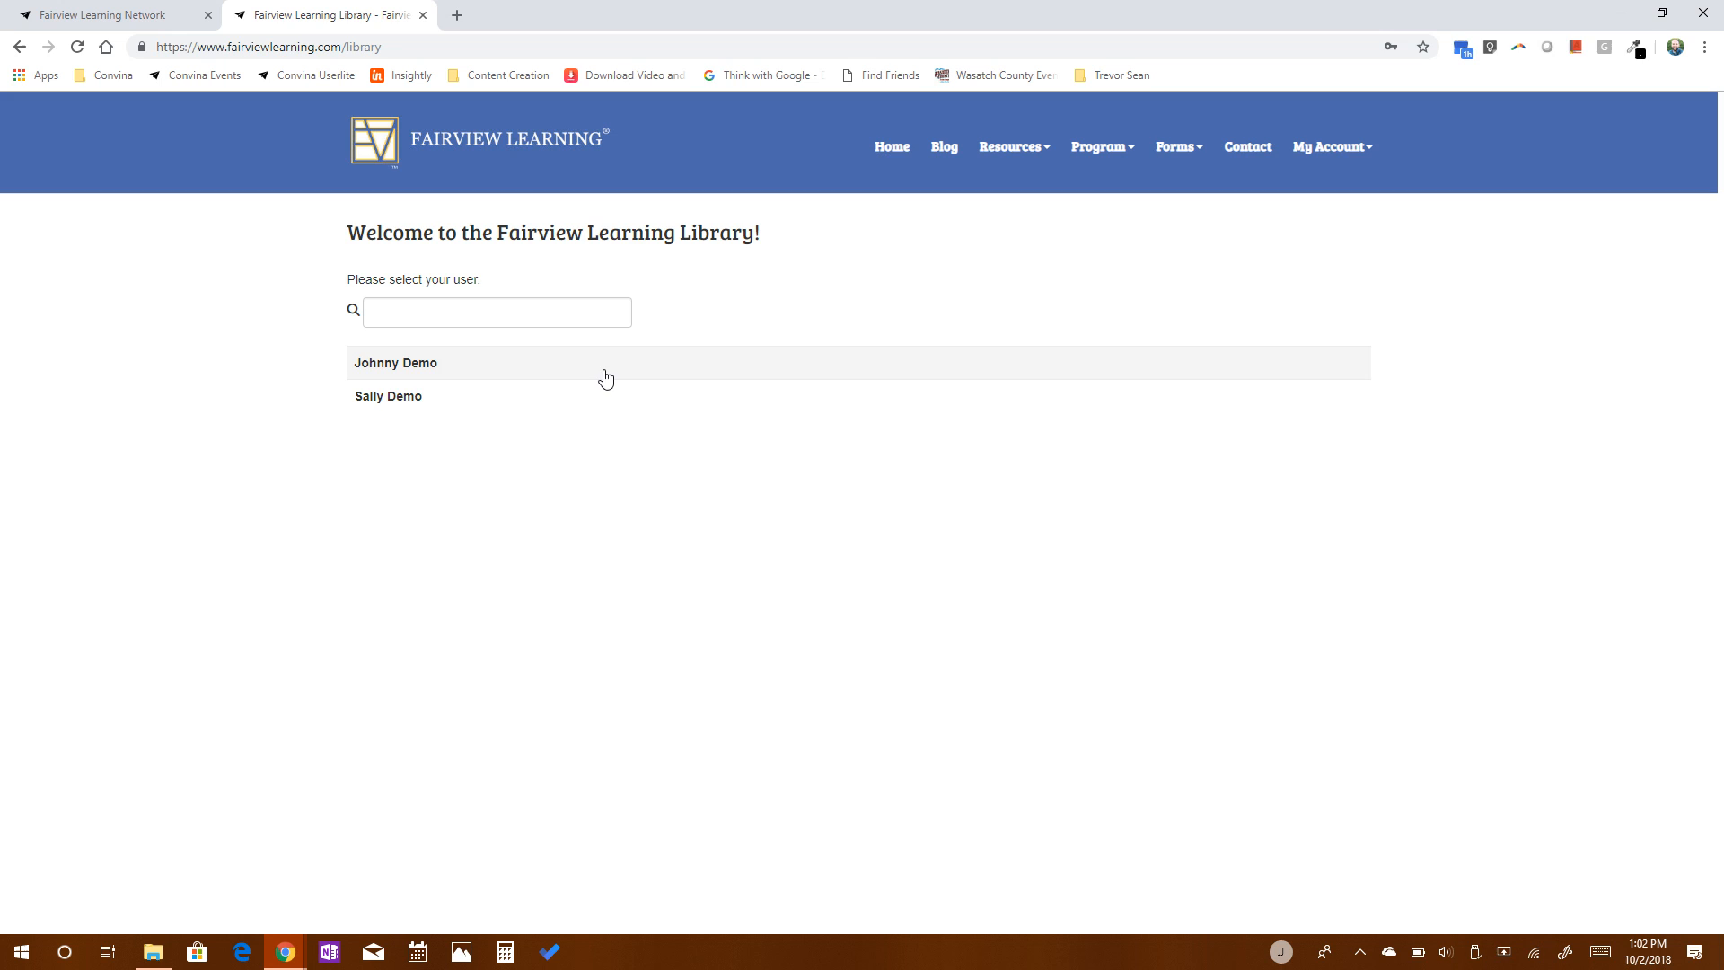
Select the first listed student as the library user and view the video library's search options.
left_click(409, 372)
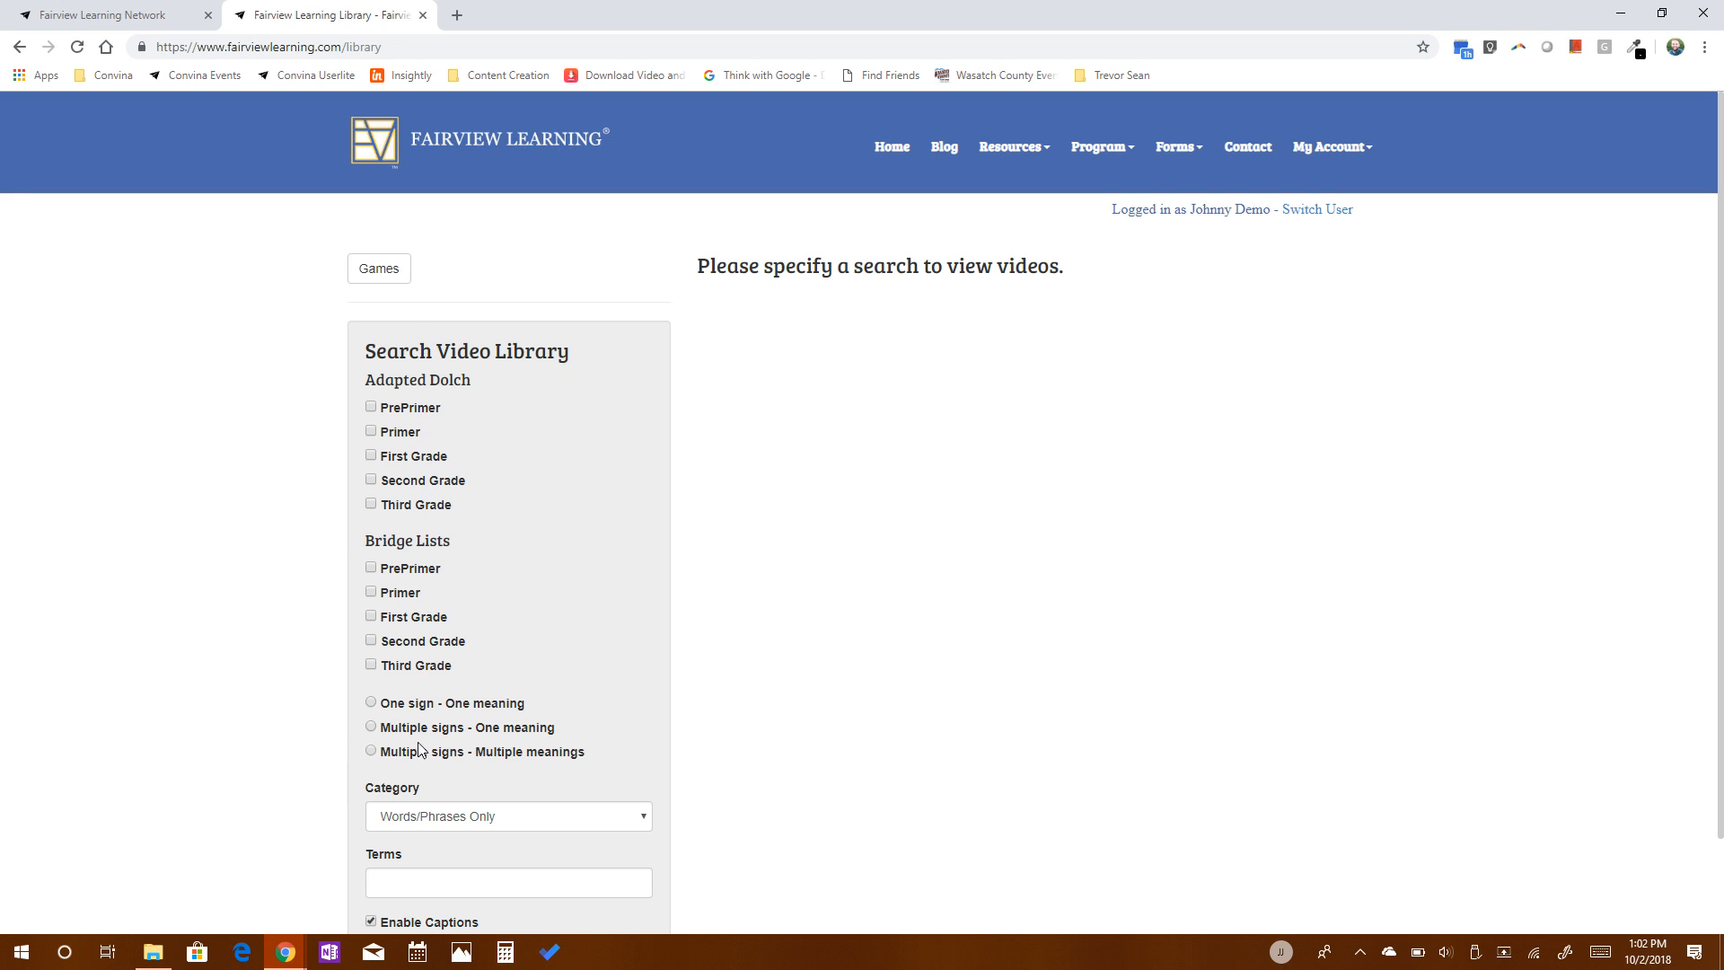
scroll(418, 772, "down", 1)
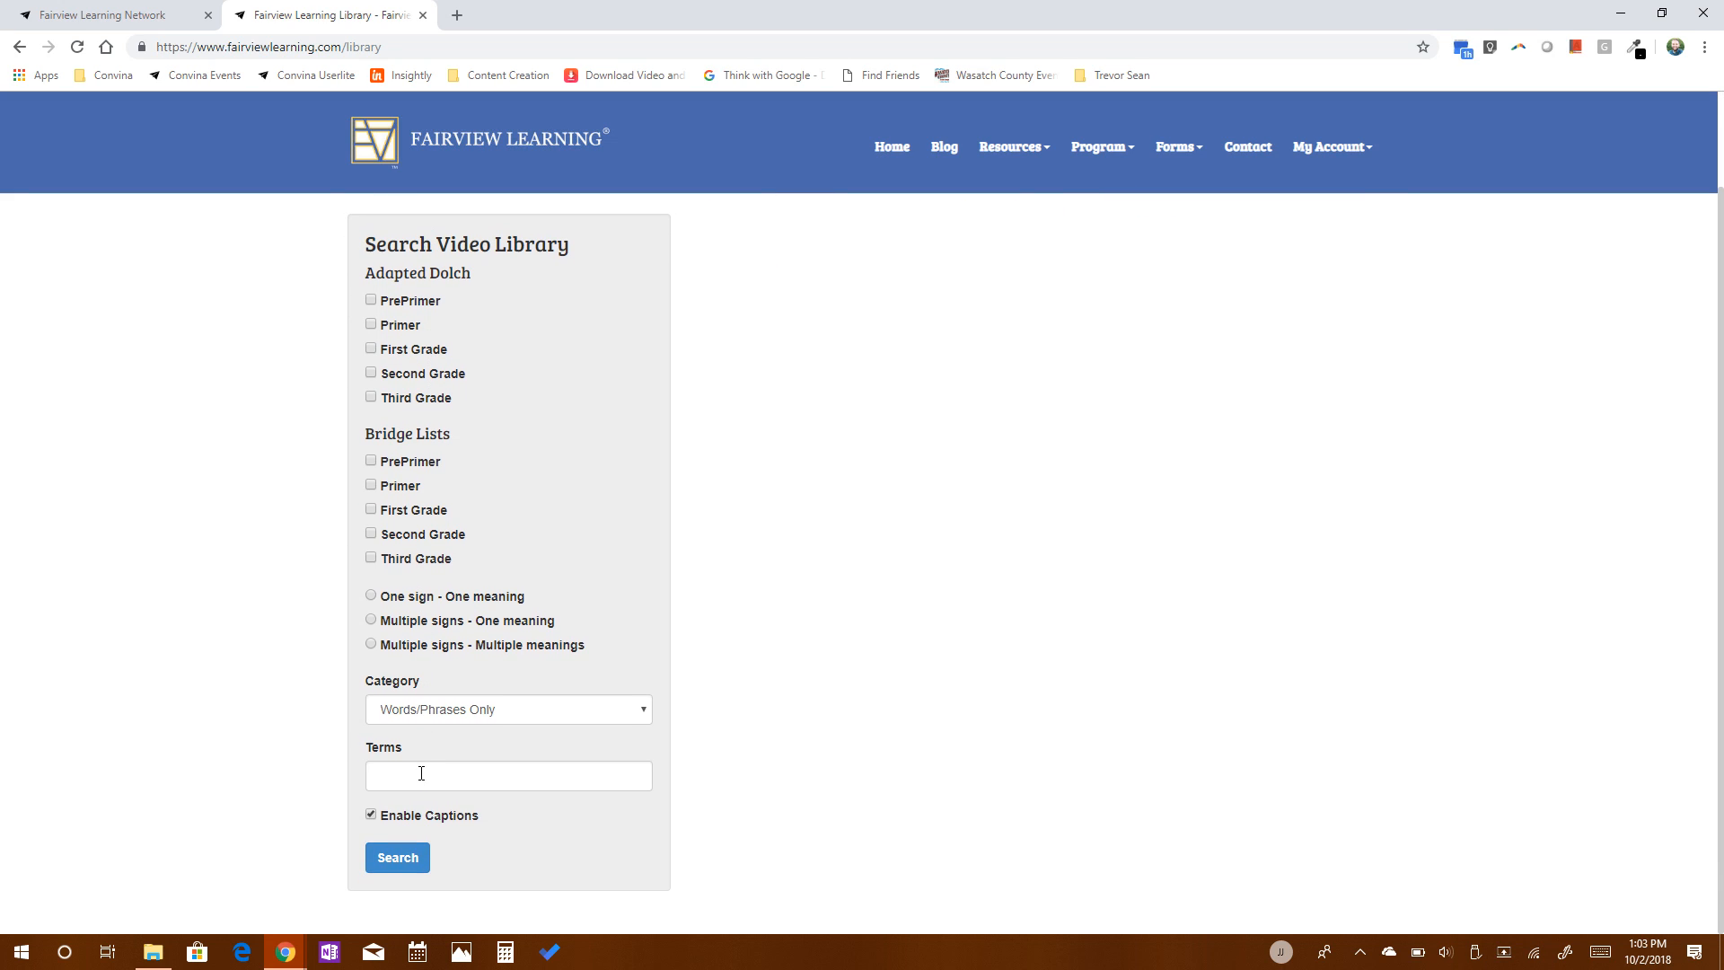